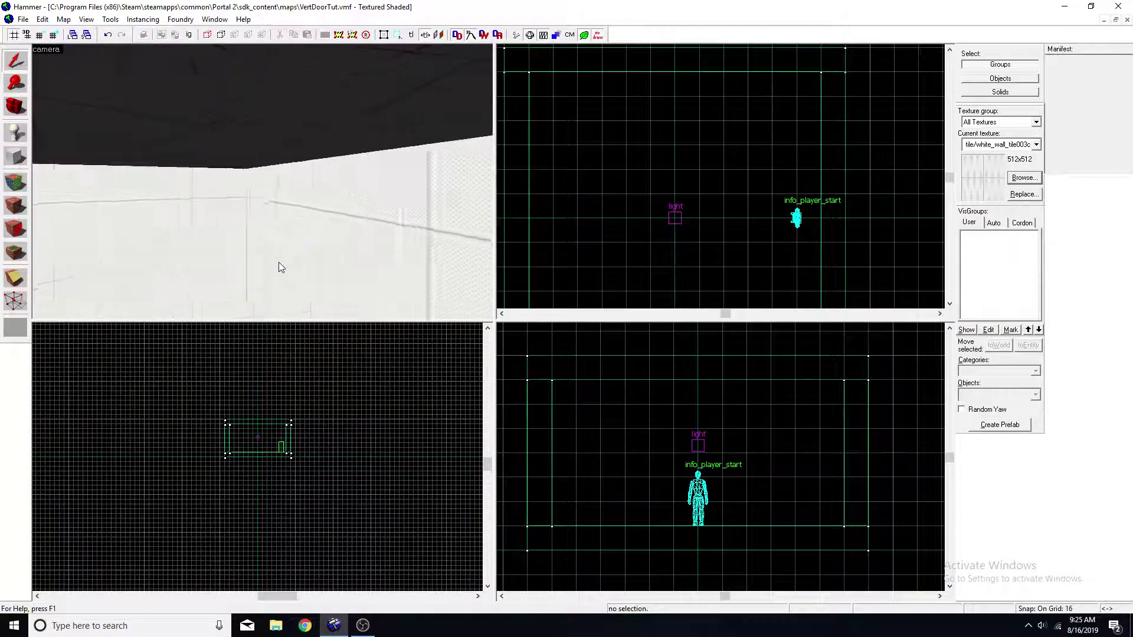
pyautogui.press('s')
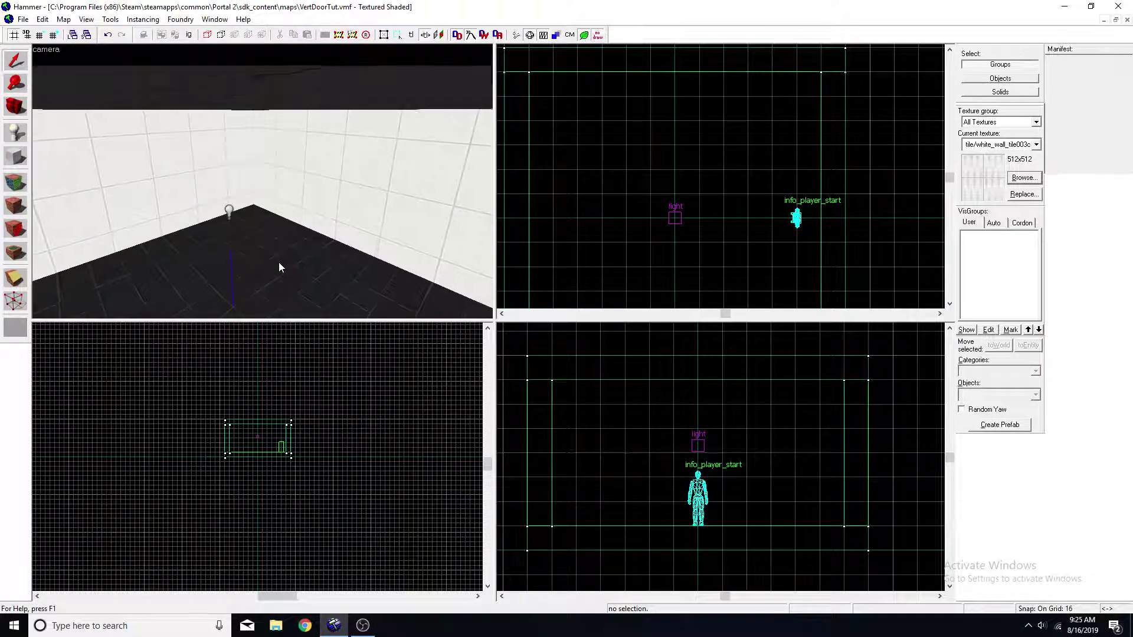
pyautogui.press('w')
pyautogui.press('s')
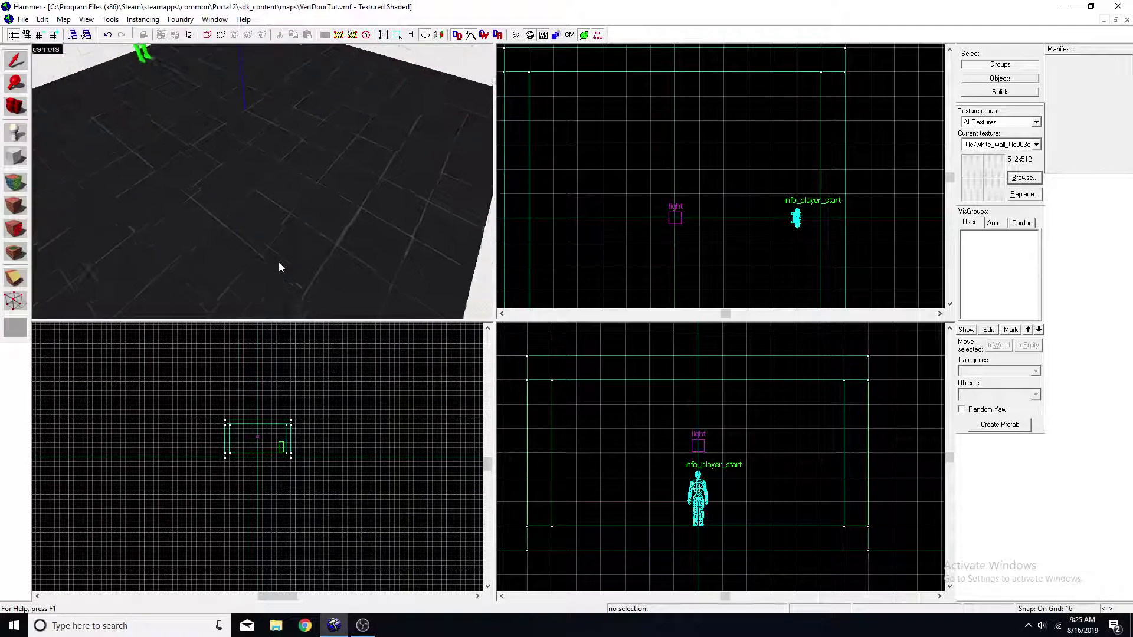
pyautogui.press('s')
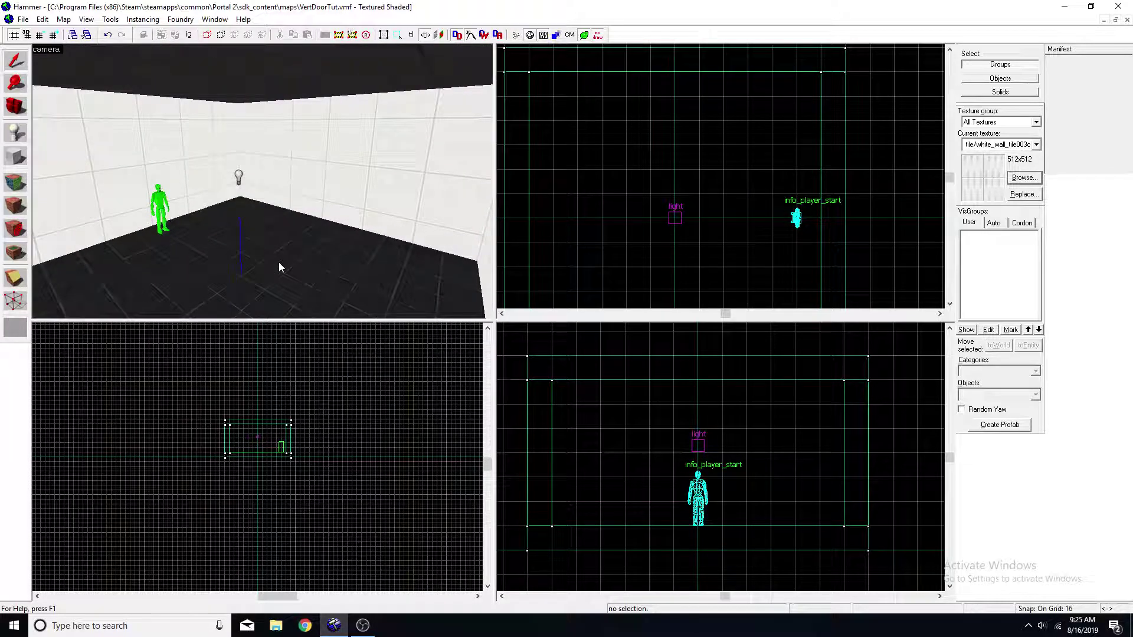
pyautogui.press('w')
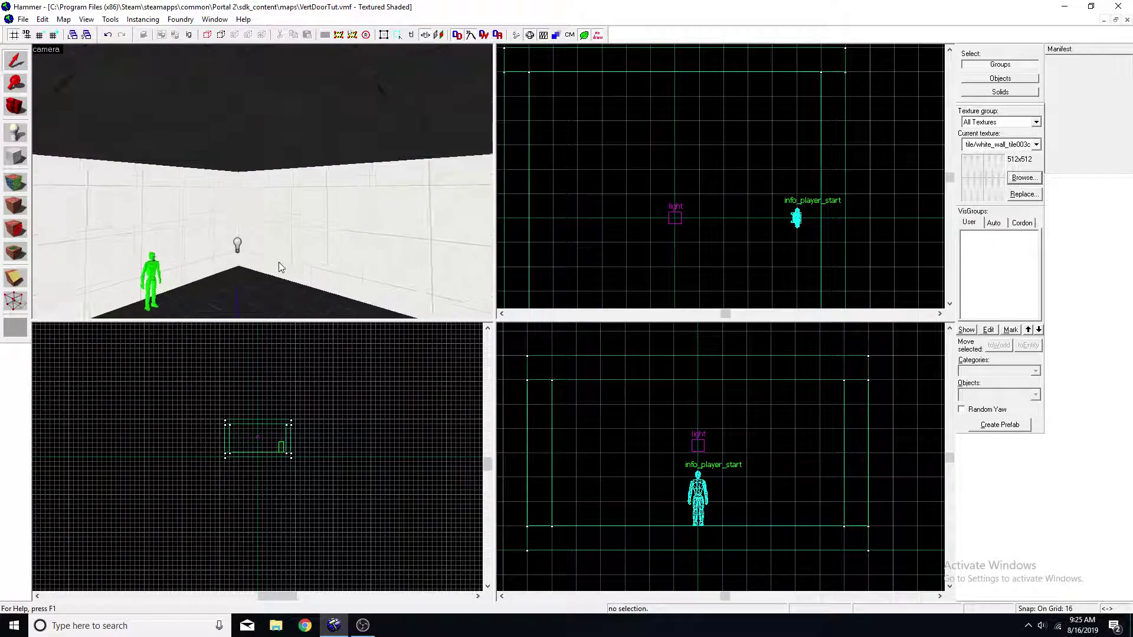
pyautogui.press('s')
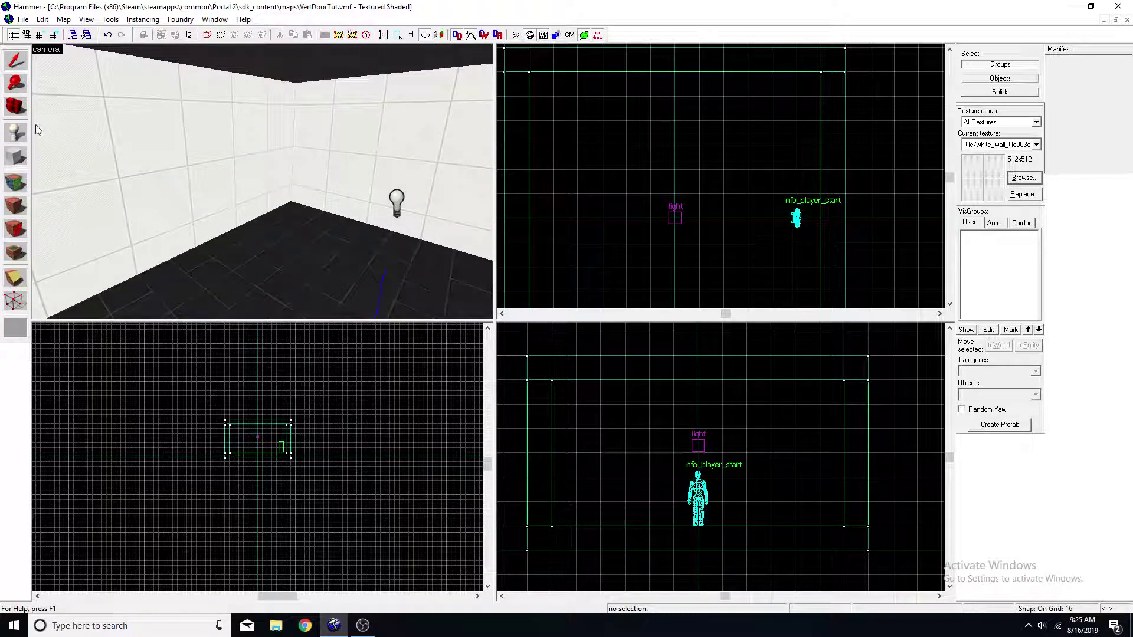
# Step: Place a func_instance entity on the room's floor near the light
pyautogui.click(16, 131)
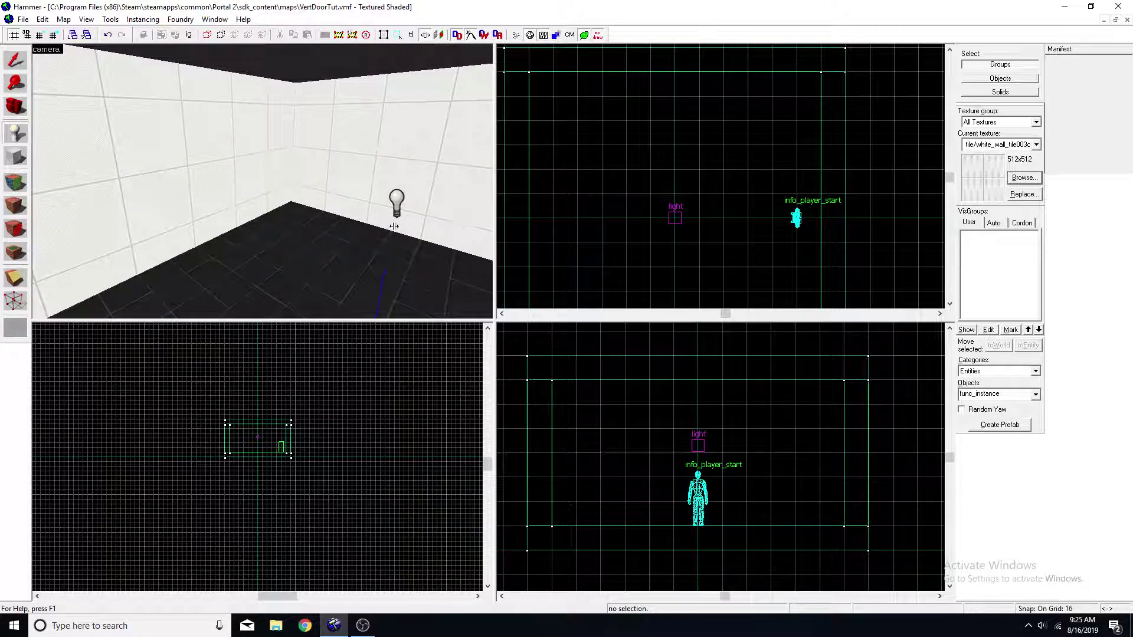
pyautogui.press('s')
pyautogui.press('d')
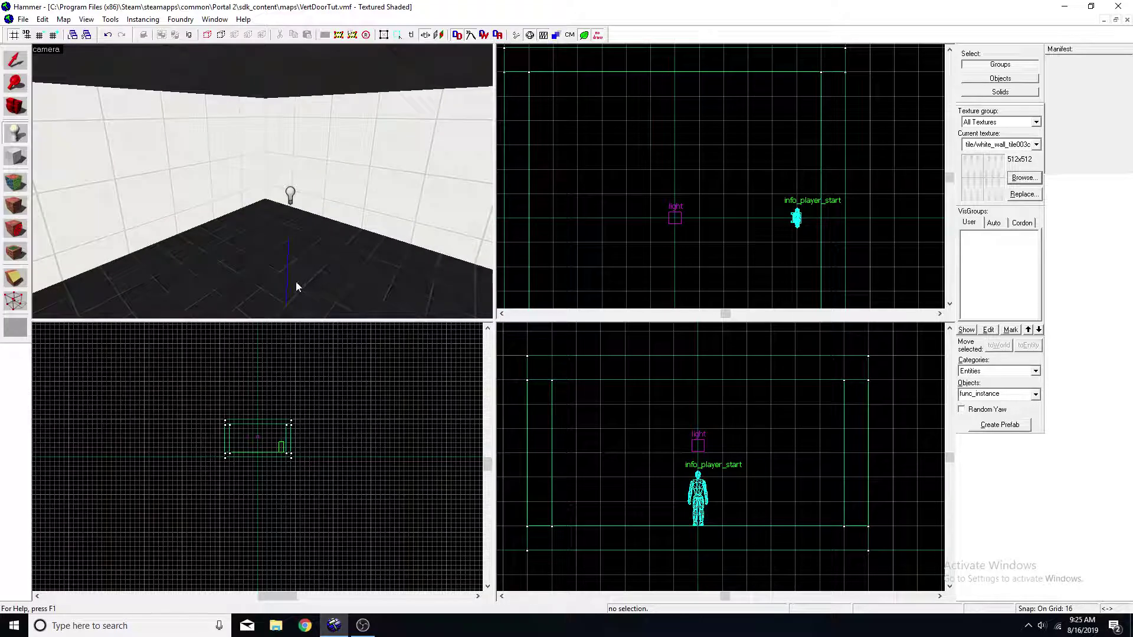
pyautogui.click(295, 282)
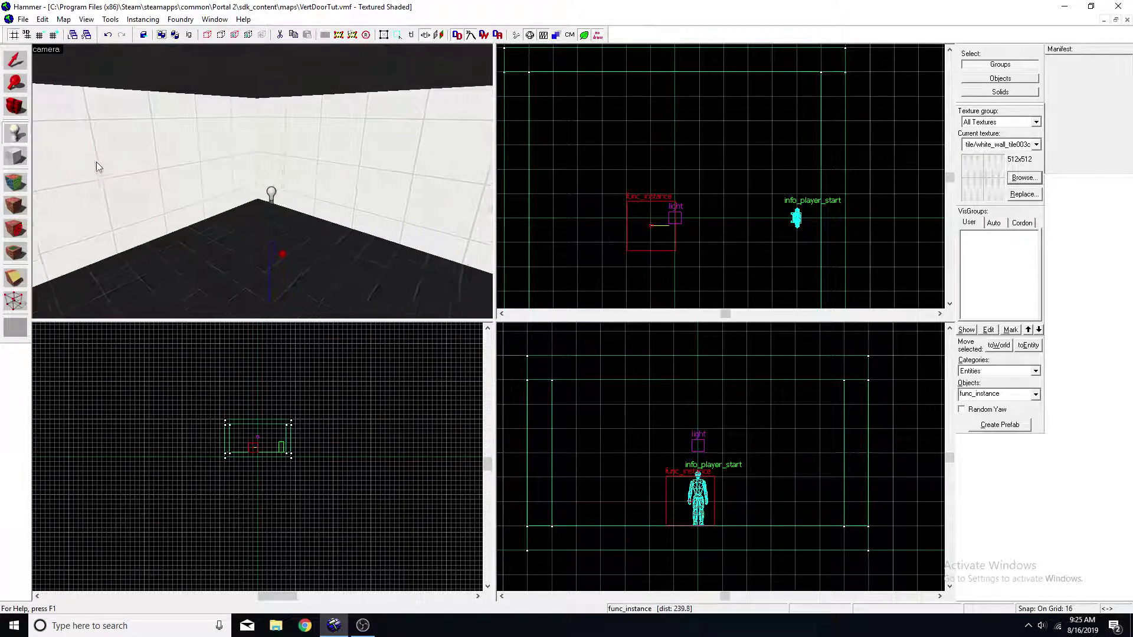
# Step: Set the func_instance's VMF file to vertical_security_door.vmf from the instances/door folder and apply it
pyautogui.doubleClick(277, 262)
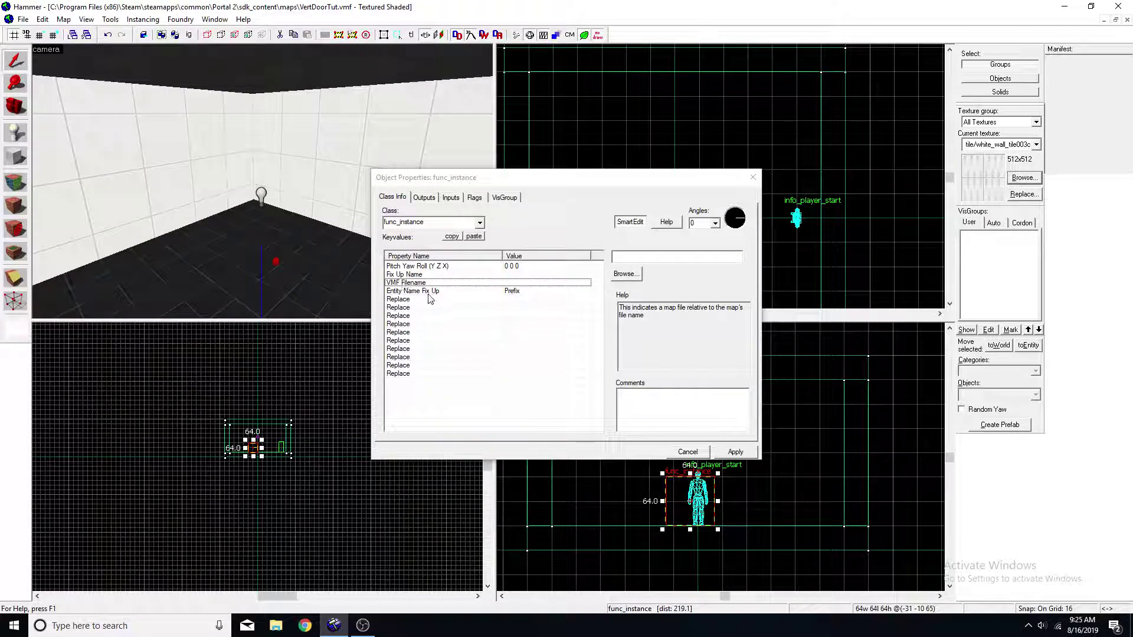
pyautogui.click(625, 274)
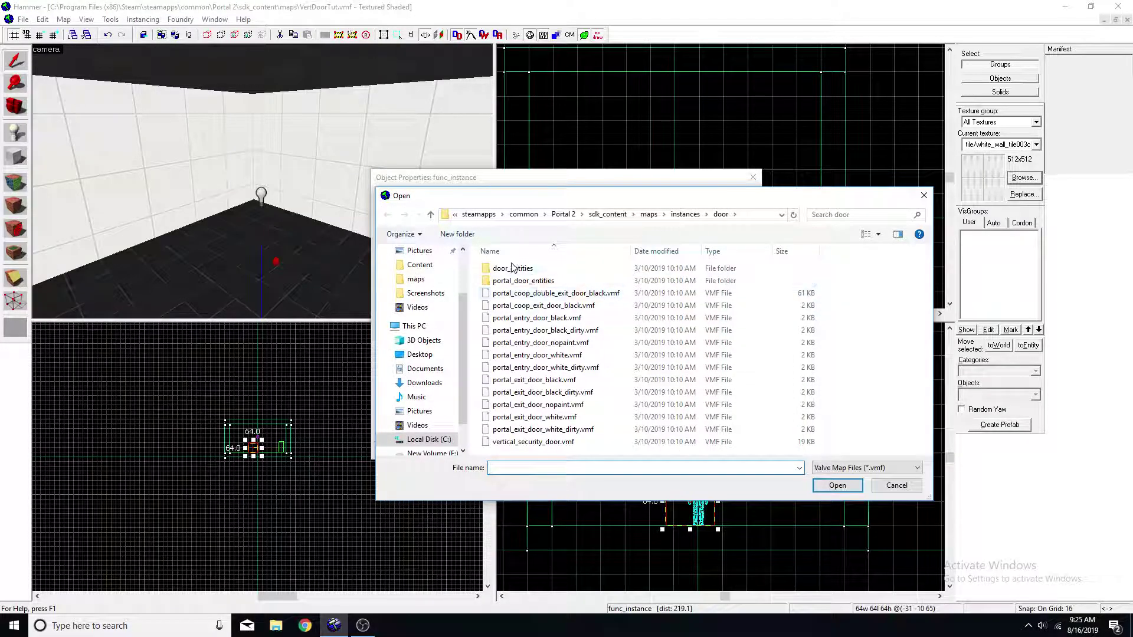
pyautogui.click(679, 220)
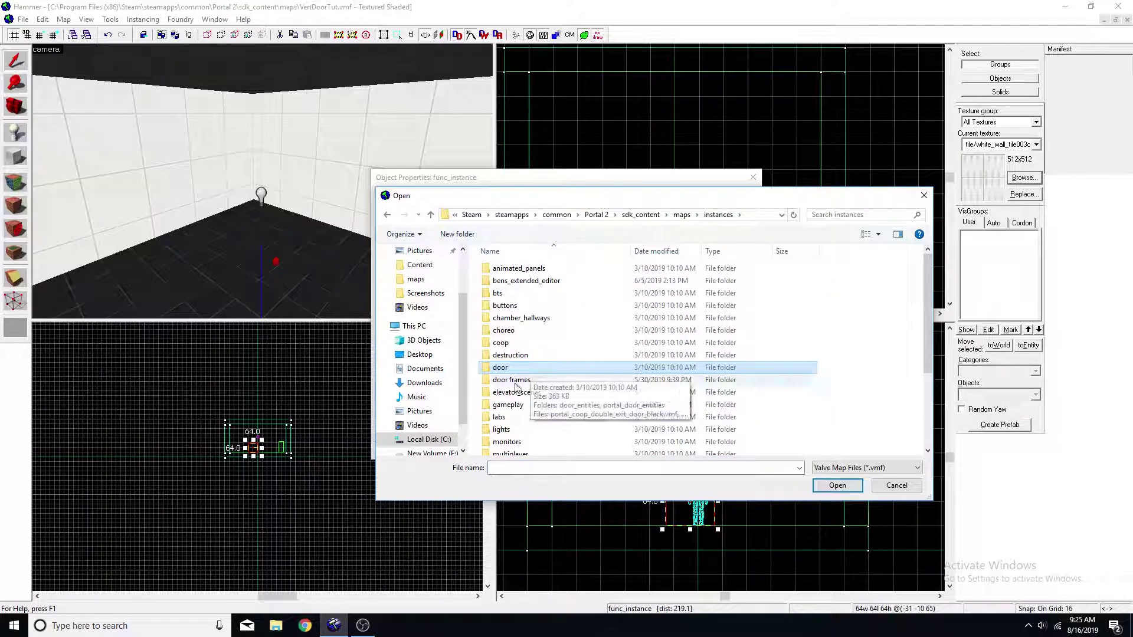
pyautogui.doubleClick(501, 369)
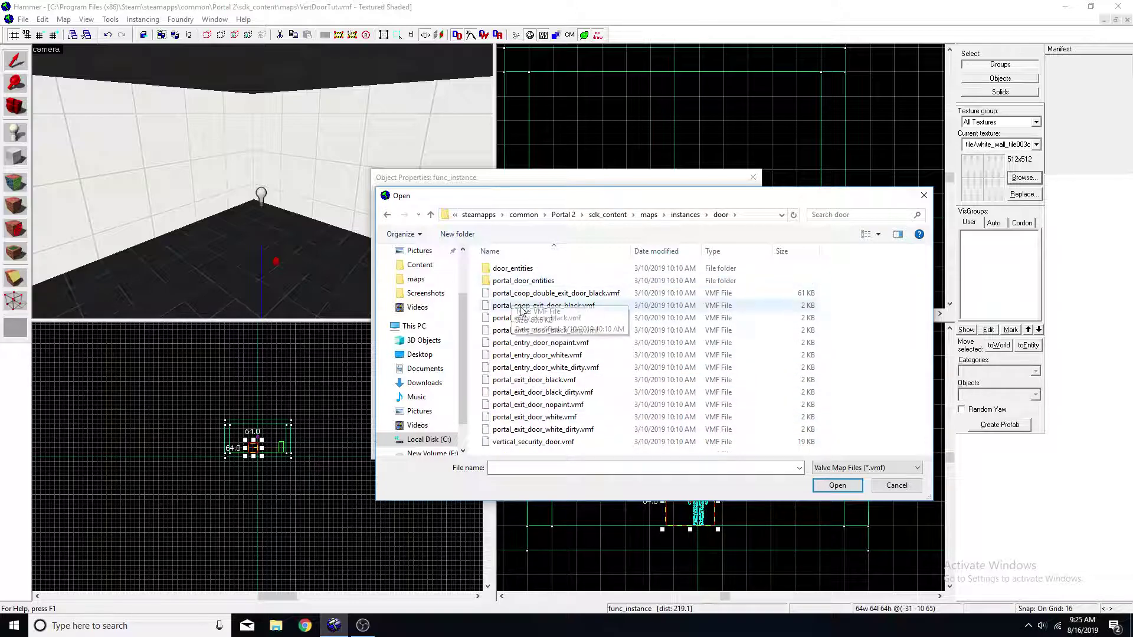
pyautogui.click(570, 449)
pyautogui.doubleClick(571, 445)
pyautogui.click(733, 452)
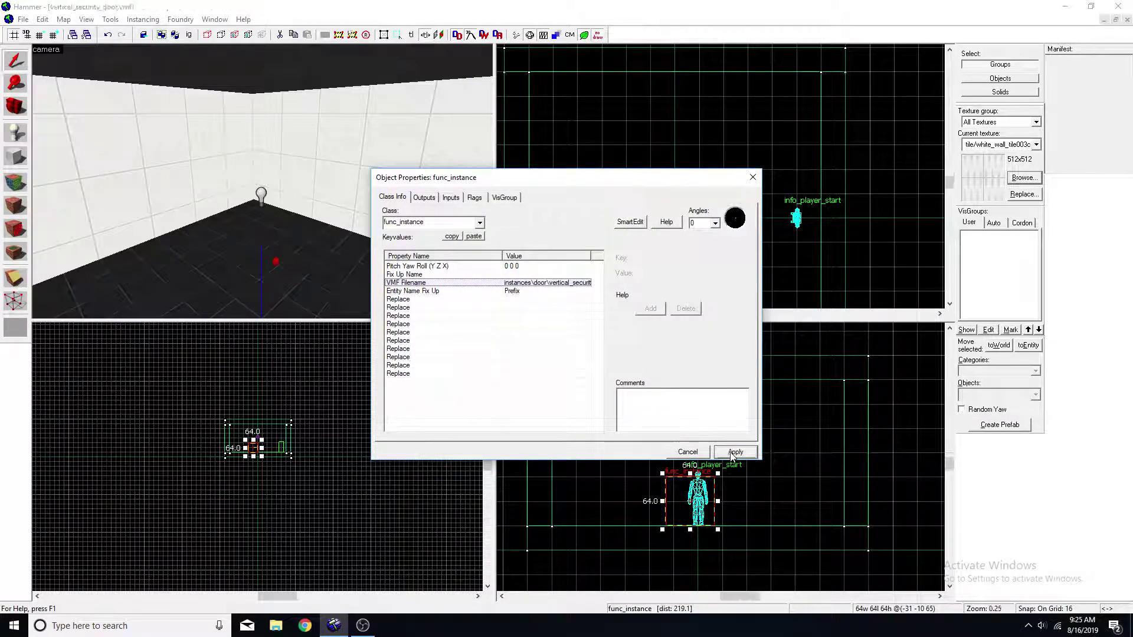
pyautogui.click(753, 177)
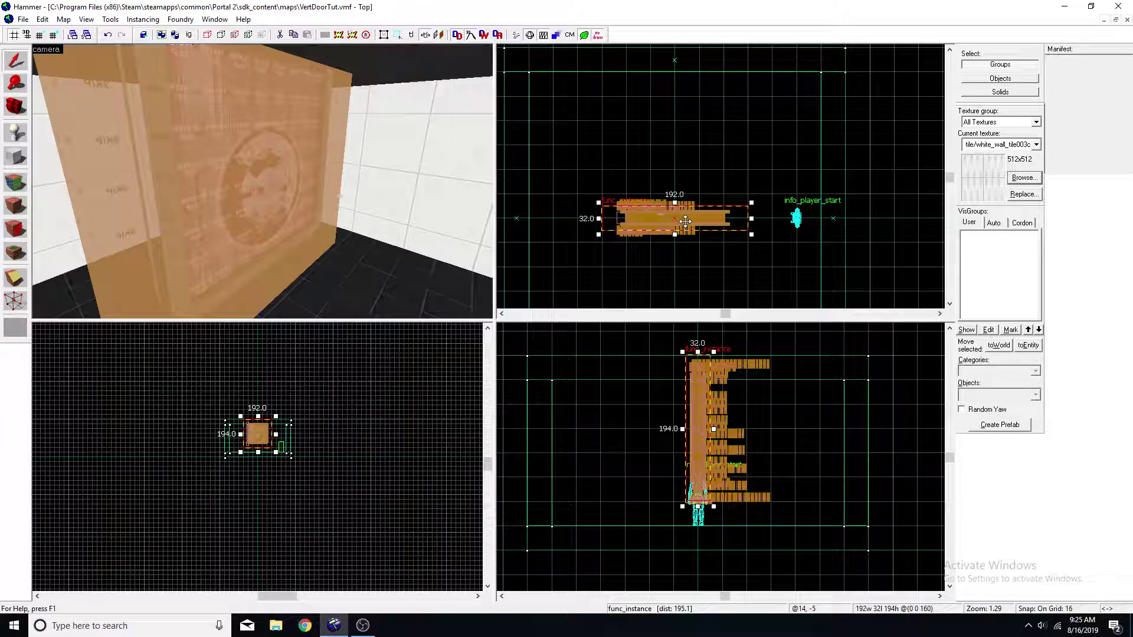
# Step: Rotate the door instance to an angle of 89 degrees in its object properties and apply it
pyautogui.doubleClick(253, 189)
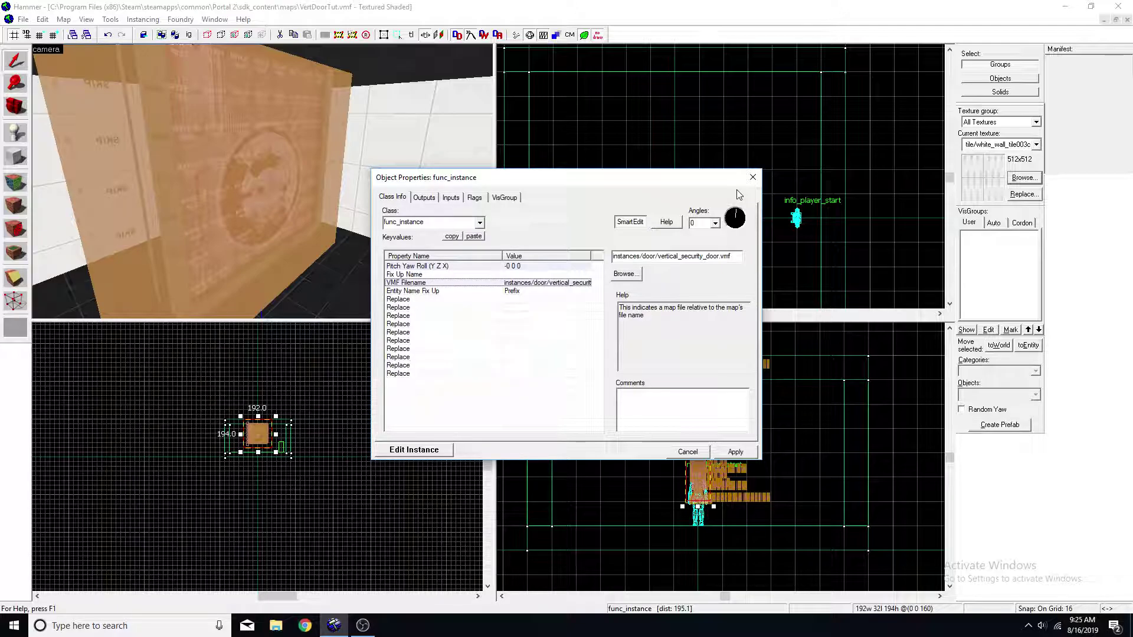
pyautogui.click(736, 451)
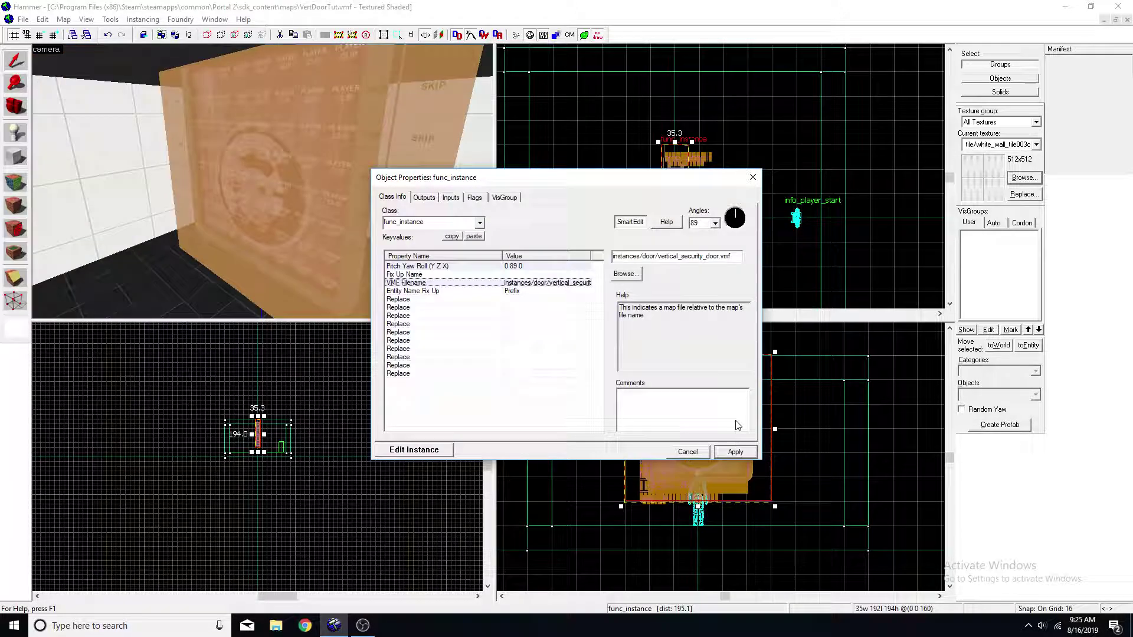
pyautogui.click(754, 178)
# Step: Move the door instance down about 64 units so its base reaches the underside of the floor
pyautogui.press('s')
pyautogui.press('d')
pyautogui.click(378, 184)
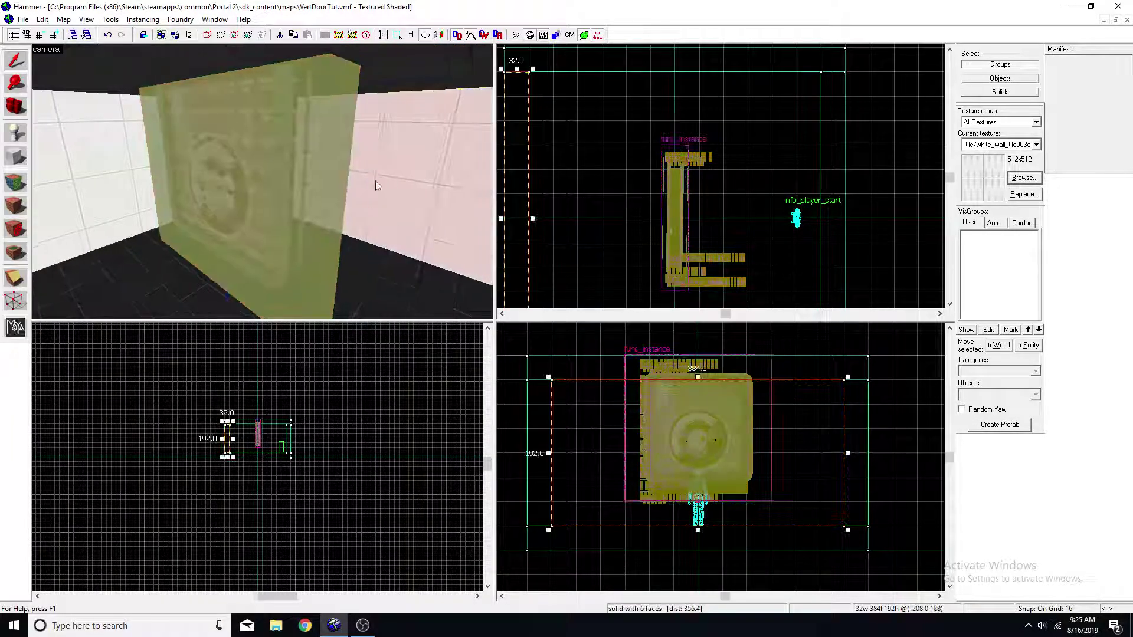
pyautogui.press('s')
pyautogui.press('z')
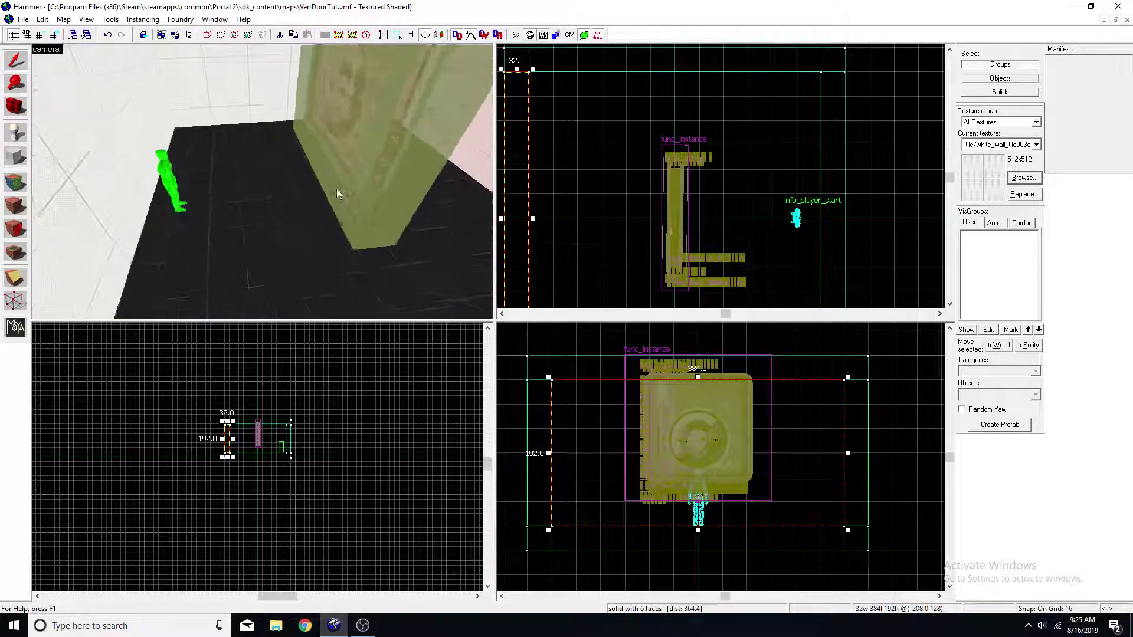
pyautogui.click(705, 443)
pyautogui.moveTo(701, 489); pyautogui.dragTo(702, 495)
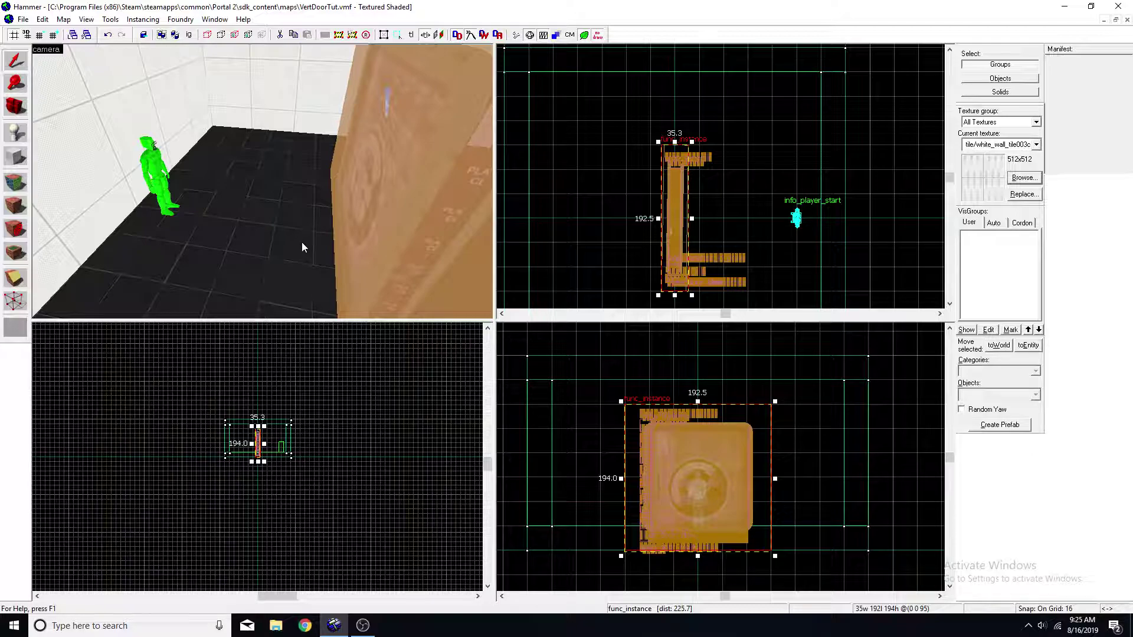
# Step: Set the door instance's Fix Up Name to Heavy_Door_1 in its object properties
pyautogui.press('z')
pyautogui.press('w')
pyautogui.press('s')
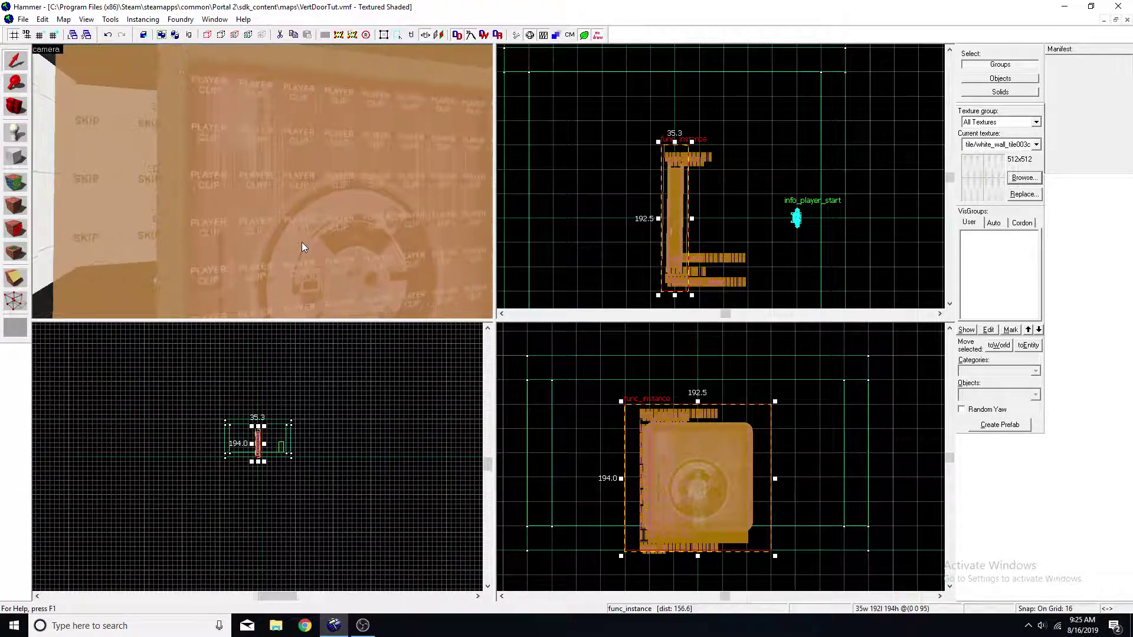
pyautogui.press('Down')
pyautogui.press('z')
pyautogui.doubleClick(281, 185)
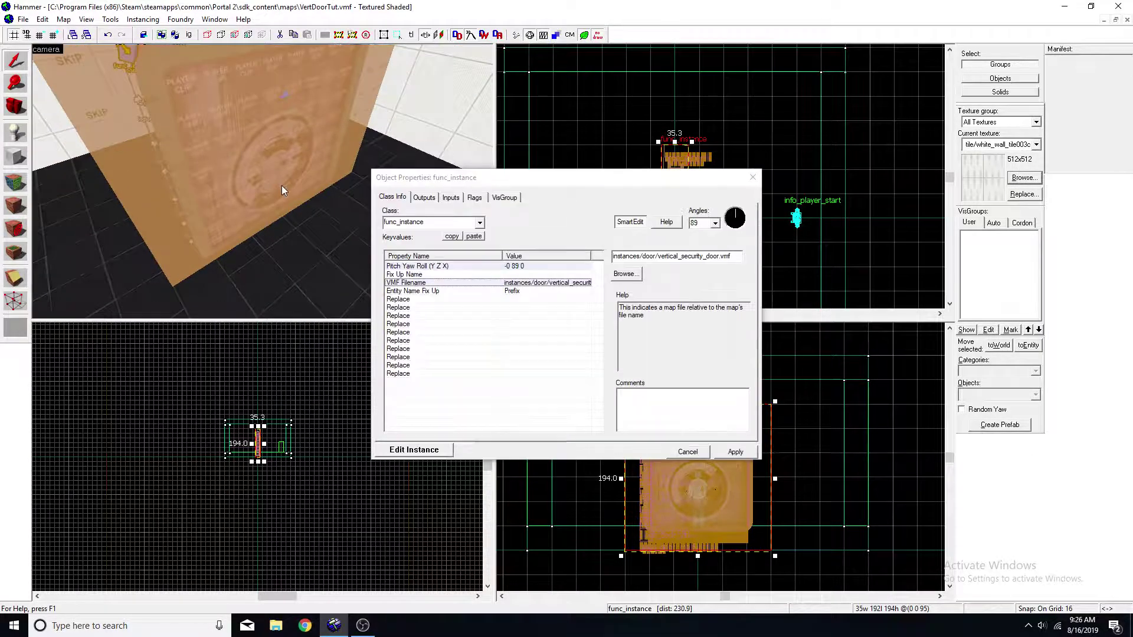
pyautogui.click(406, 275)
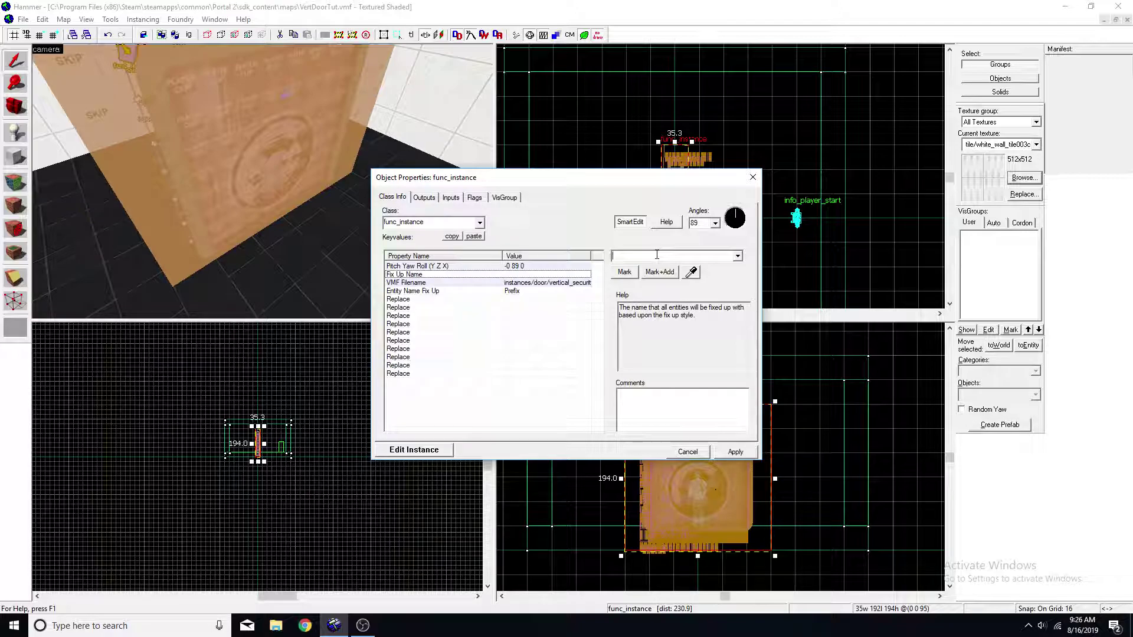
pyautogui.write('Heavy_Door_1')
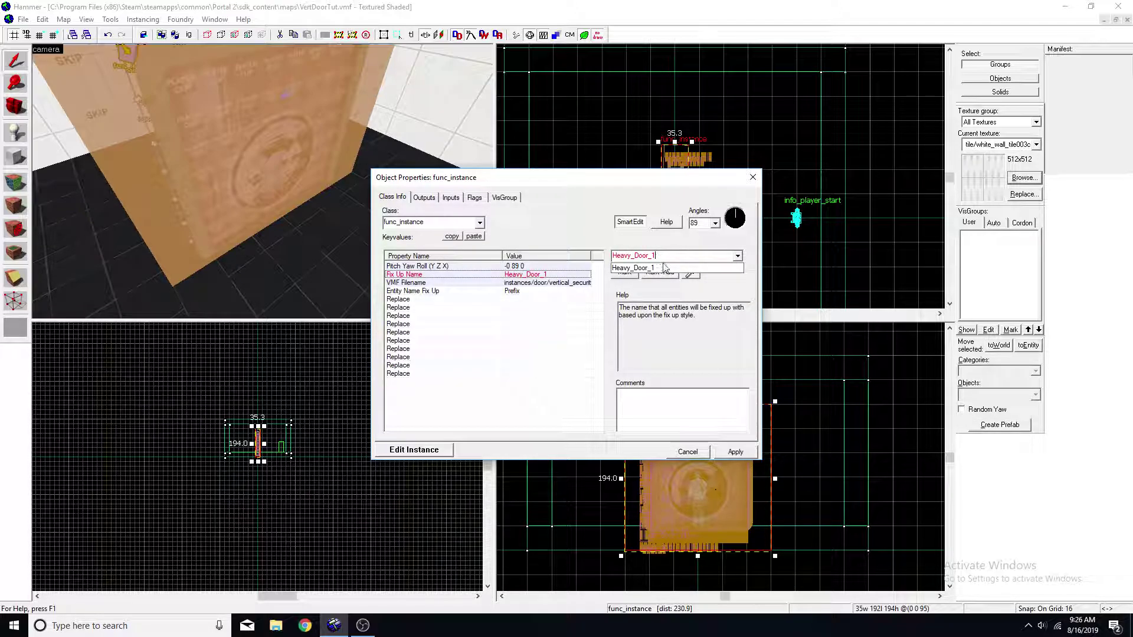
pyautogui.click(665, 267)
pyautogui.click(755, 179)
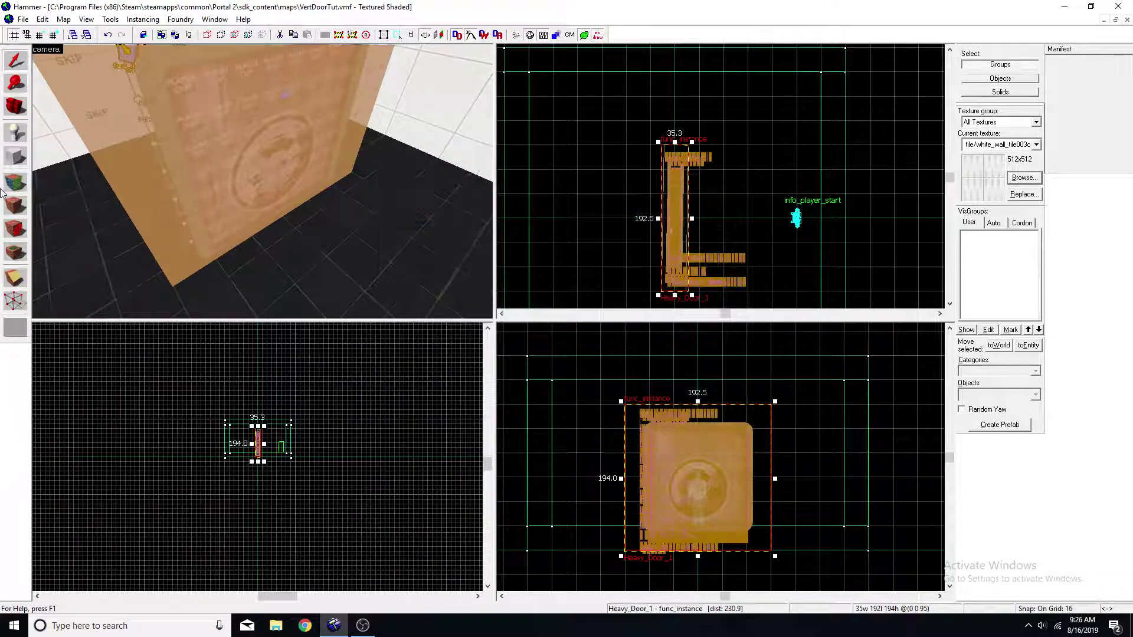
# Step: Start a new block brush and choose tools/toolstrigger as its texture
pyautogui.hotkey('shift', 'b')
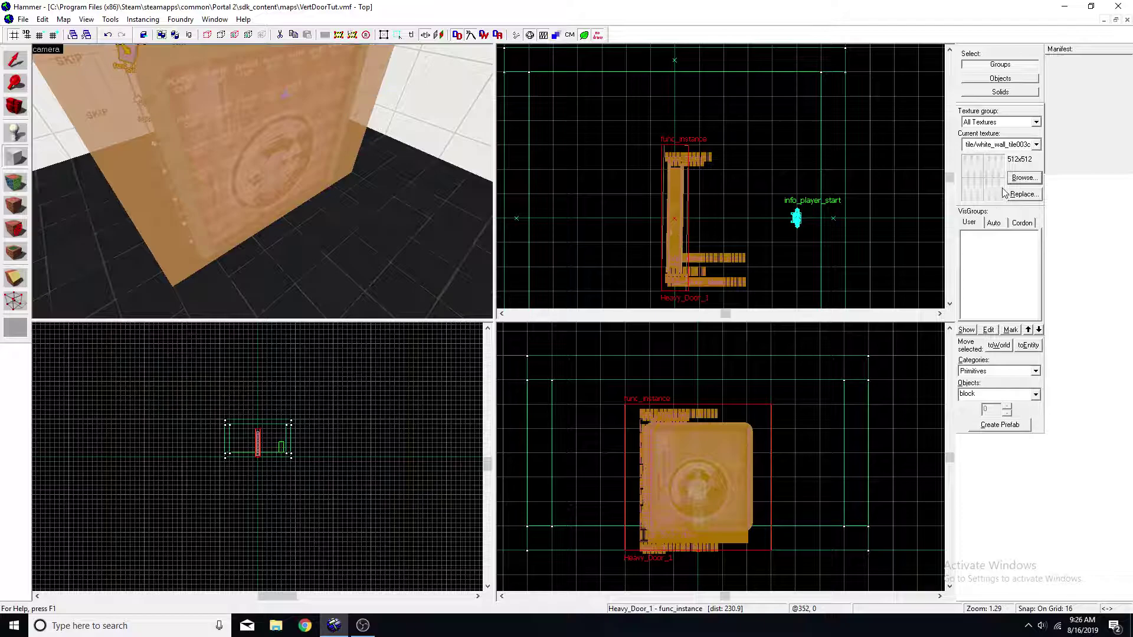
pyautogui.click(1024, 178)
pyautogui.write('trigge')
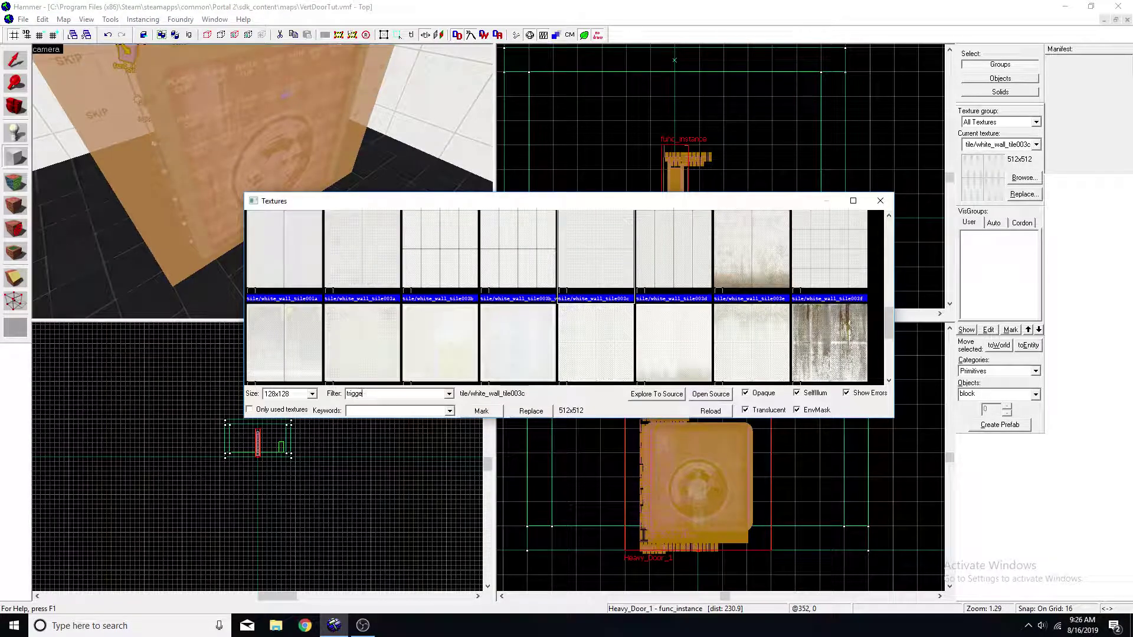
pyautogui.write('r')
pyautogui.doubleClick(353, 248)
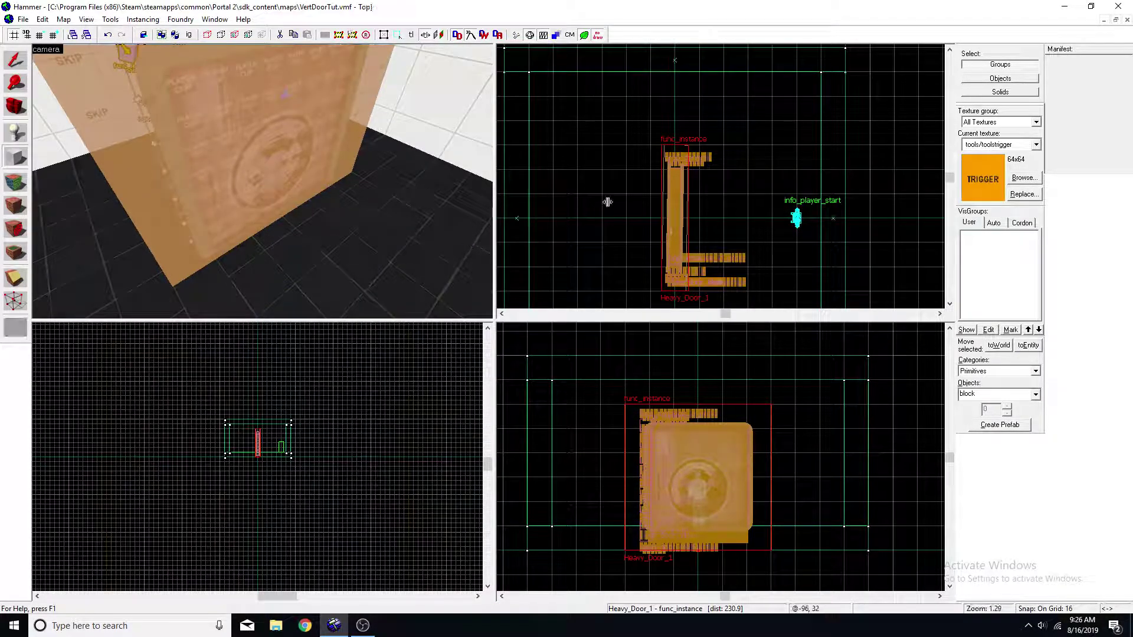
# Step: Create a trigger block 160 wide, 192 long and 194 high enclosing the door and extending towards the player start
pyautogui.moveTo(701, 147); pyautogui.dragTo(774, 285)
pyautogui.moveTo(700, 214); pyautogui.dragTo(649, 216)
pyautogui.scroll(-2, 361, 140)
pyautogui.scroll(-1, 361, 139)
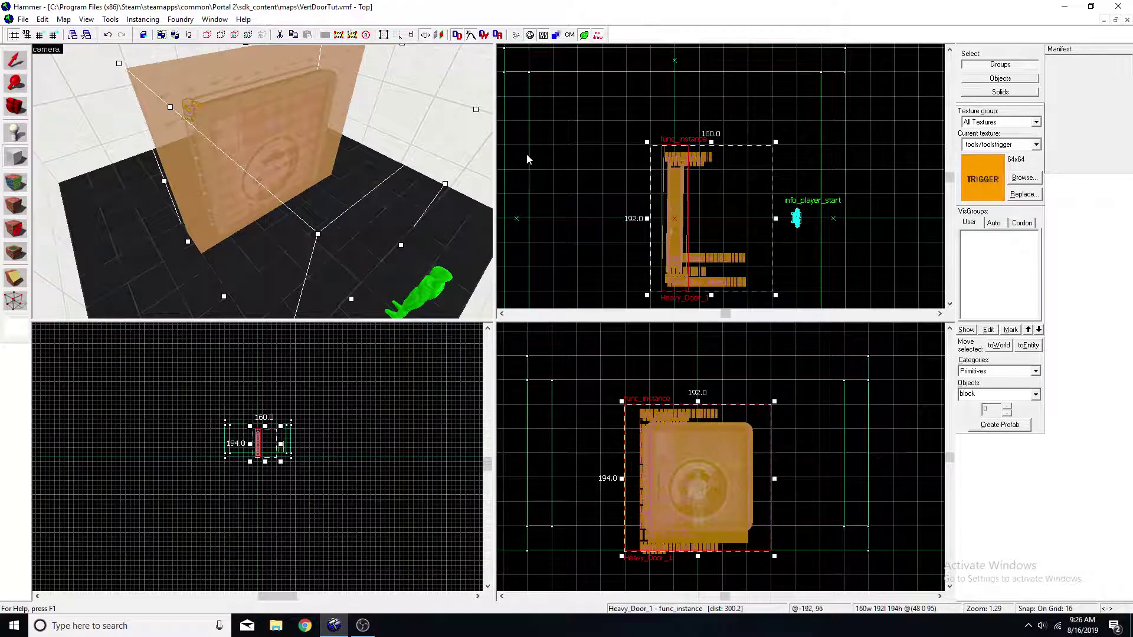
pyautogui.moveTo(366, 158); pyautogui.dragTo(309, 161)
pyautogui.press('Return')
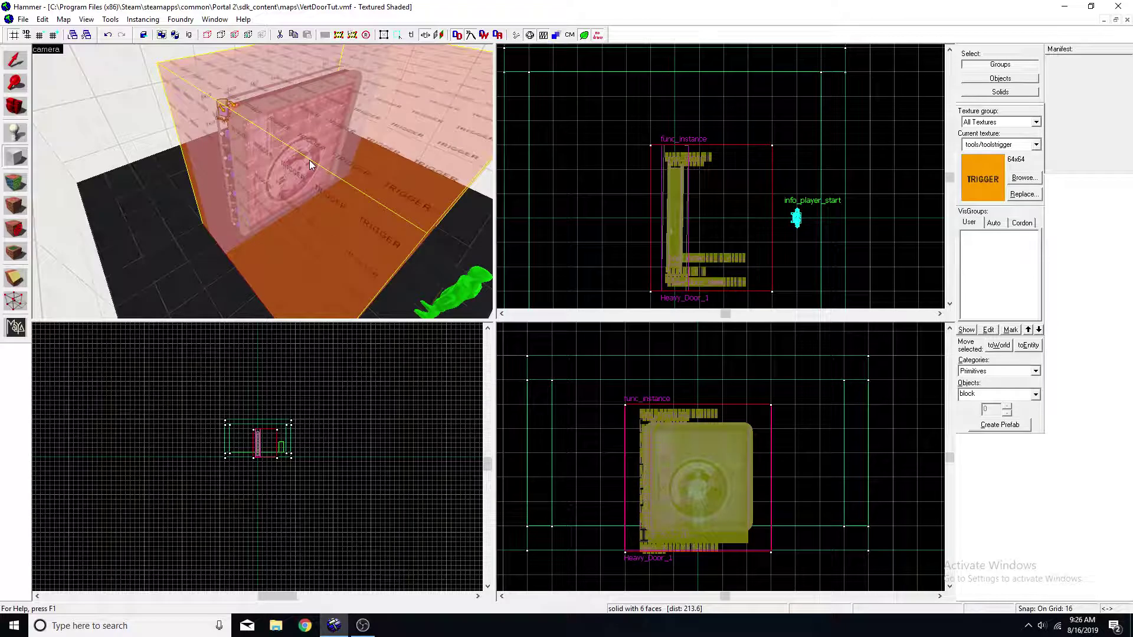
# Step: Tie the trigger block to an entity and set its class to trigger_once
pyautogui.click(8, 62)
pyautogui.hotkey('alt', 'Return')
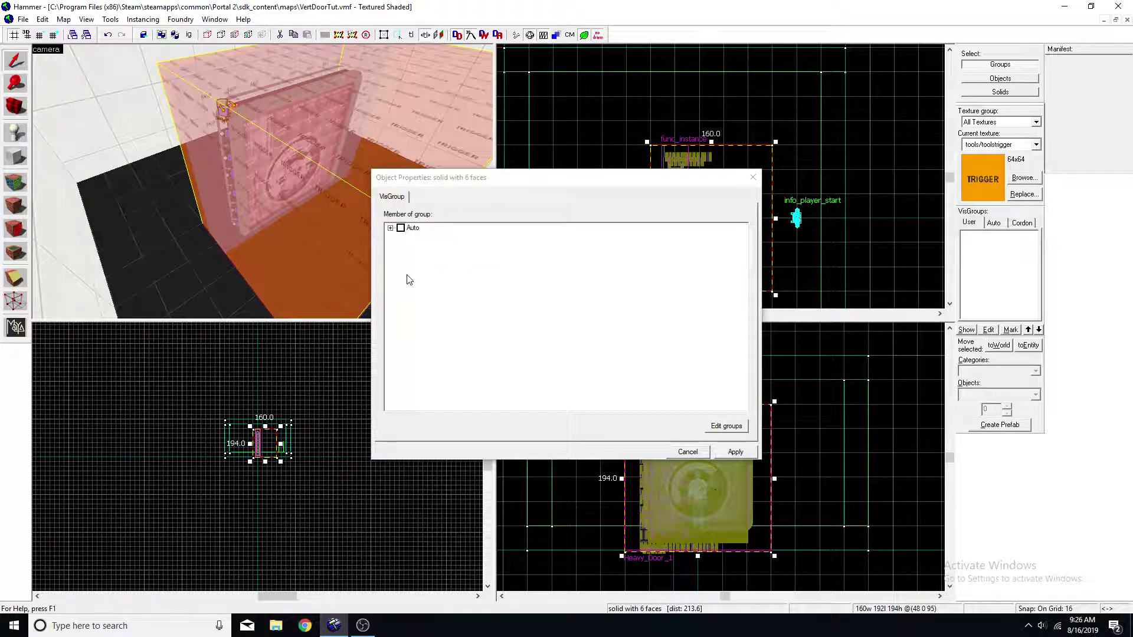
pyautogui.hotkey('ctrl', 't')
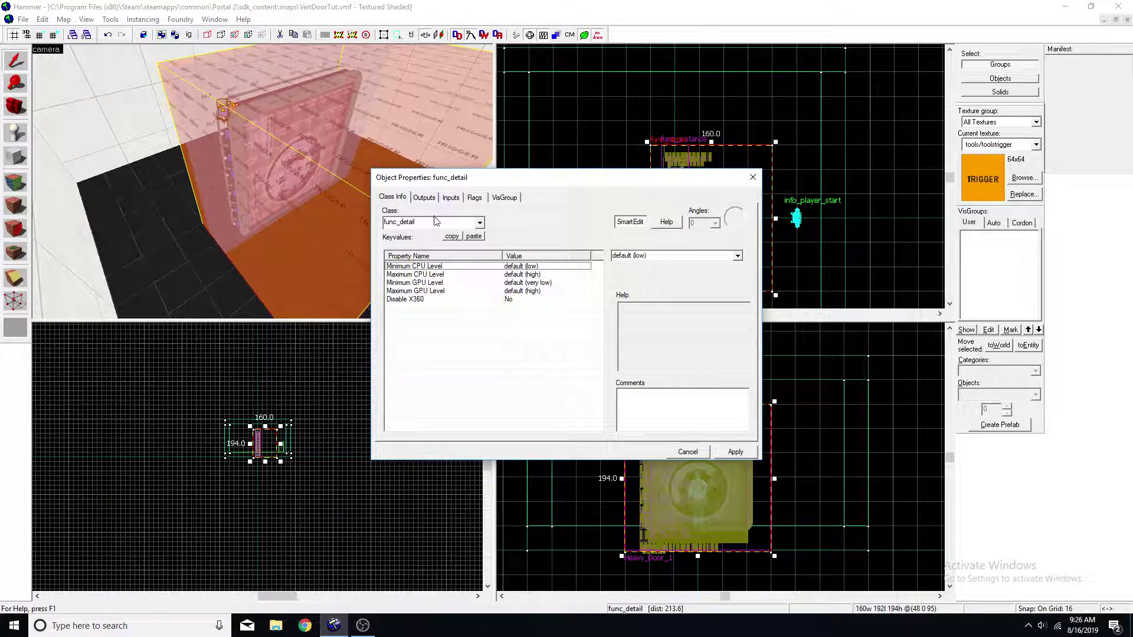
pyautogui.press('BackSpace')
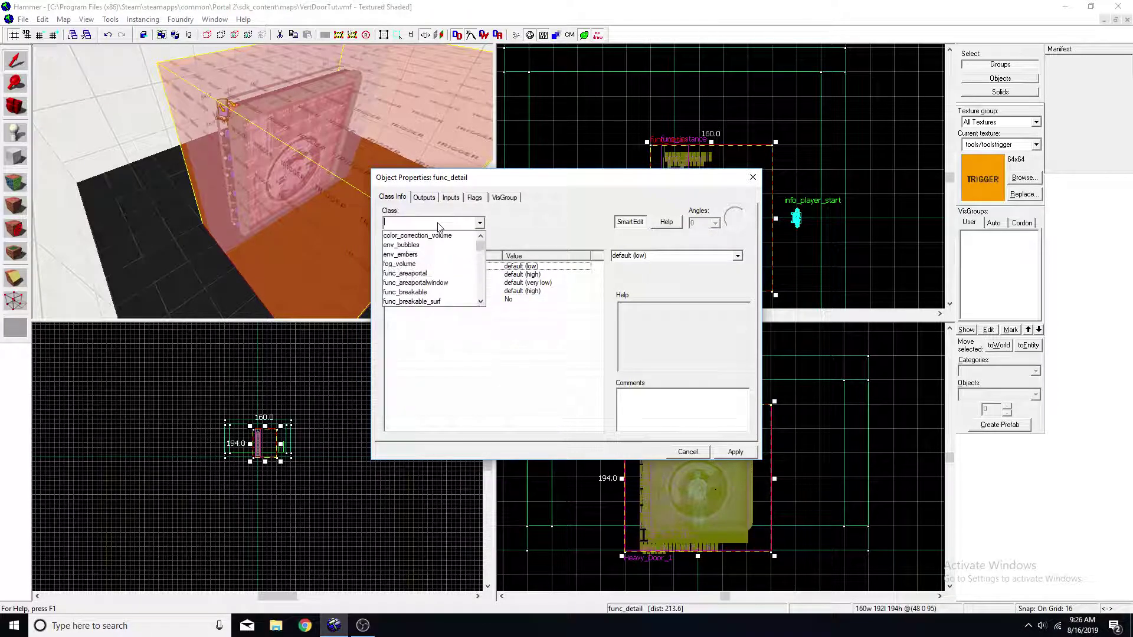
pyautogui.write('trigger_')
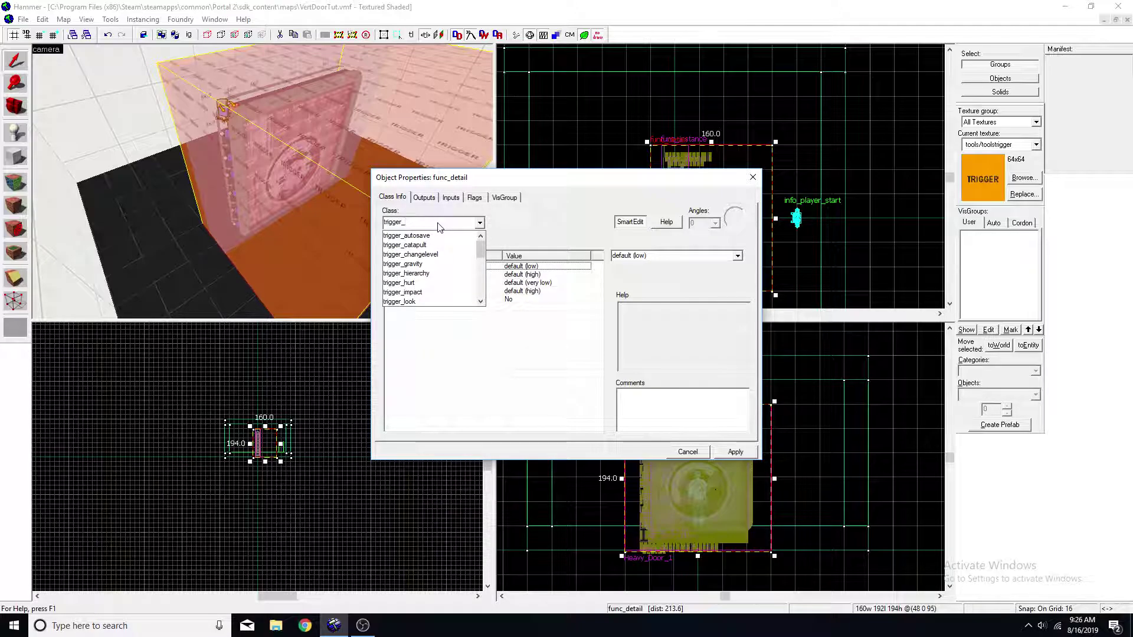
pyautogui.write('once')
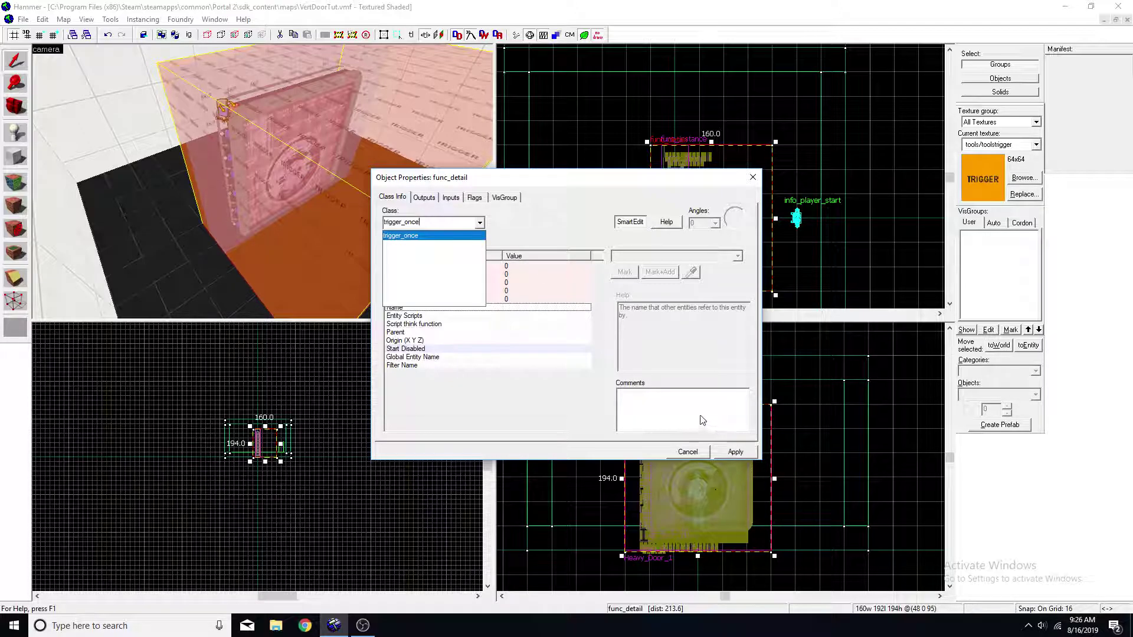
pyautogui.click(732, 452)
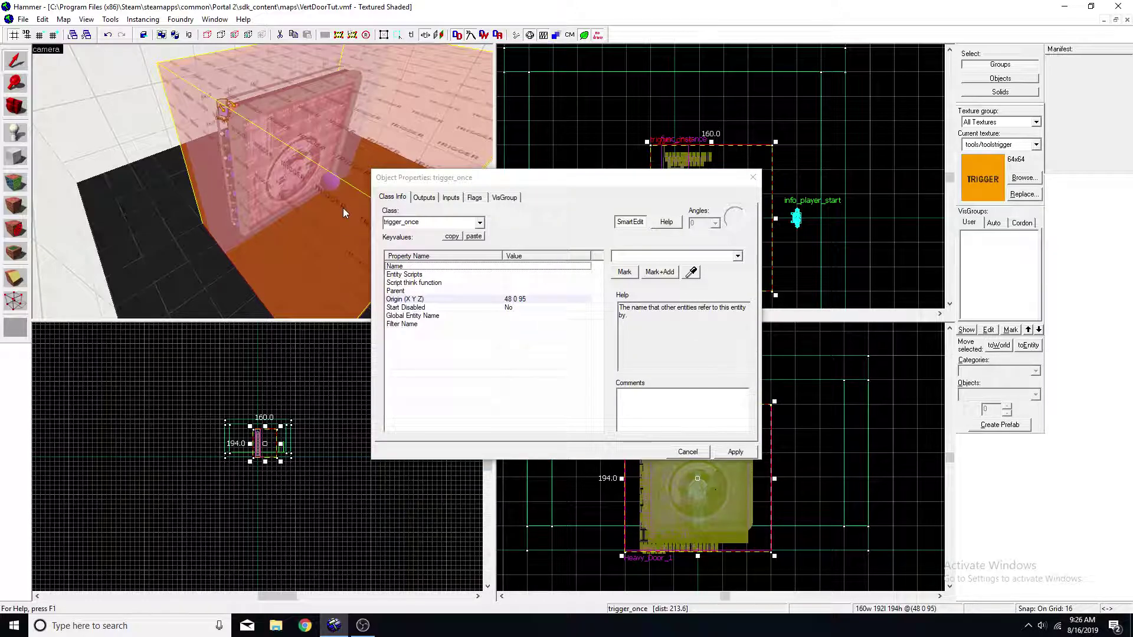
pyautogui.click(420, 270)
pyautogui.press('z')
pyautogui.press('a')
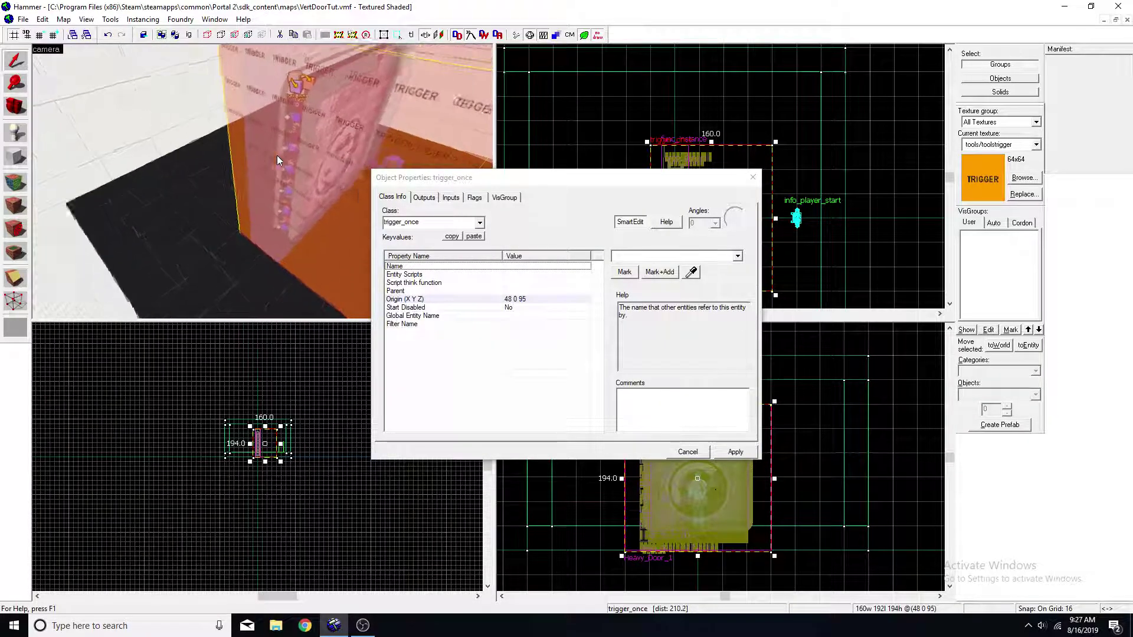
pyautogui.press('w')
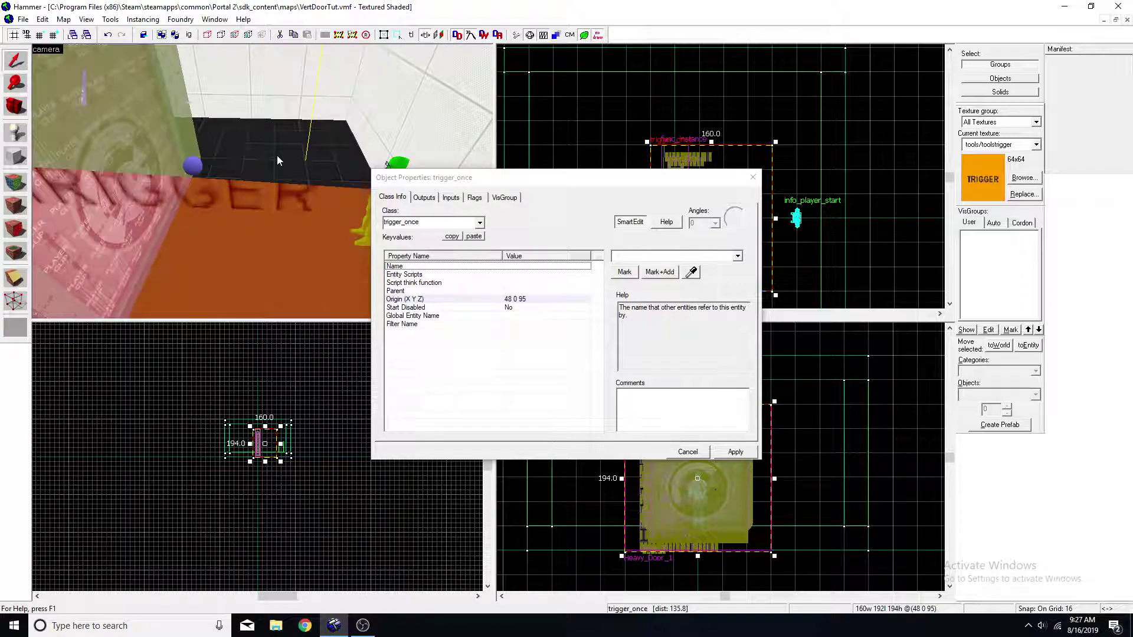
pyautogui.press('s')
pyautogui.press('z')
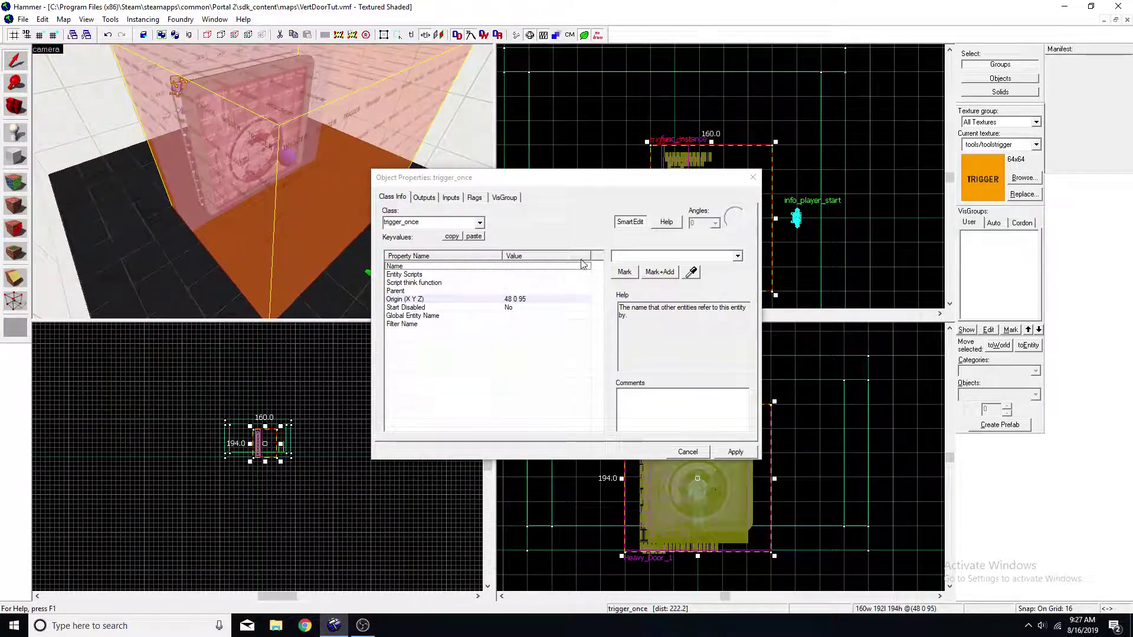
# Step: Add an OnStartTouch output to the trigger targeting Heavy_Door_1 with the input instance:open_door;Trigger
pyautogui.click(426, 198)
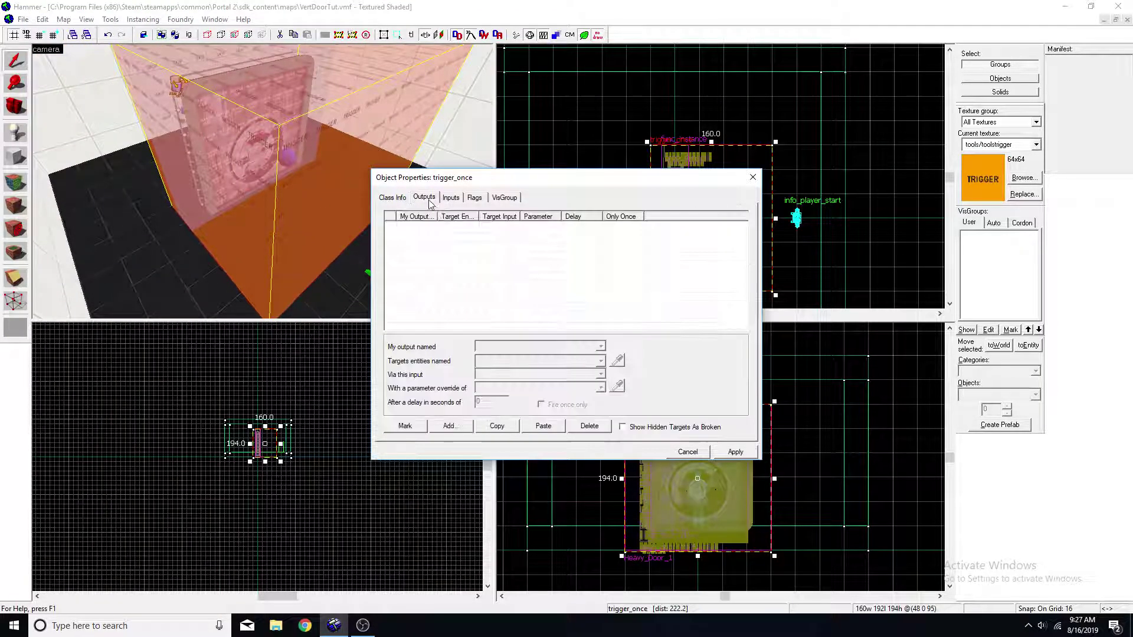
pyautogui.click(450, 426)
pyautogui.click(600, 348)
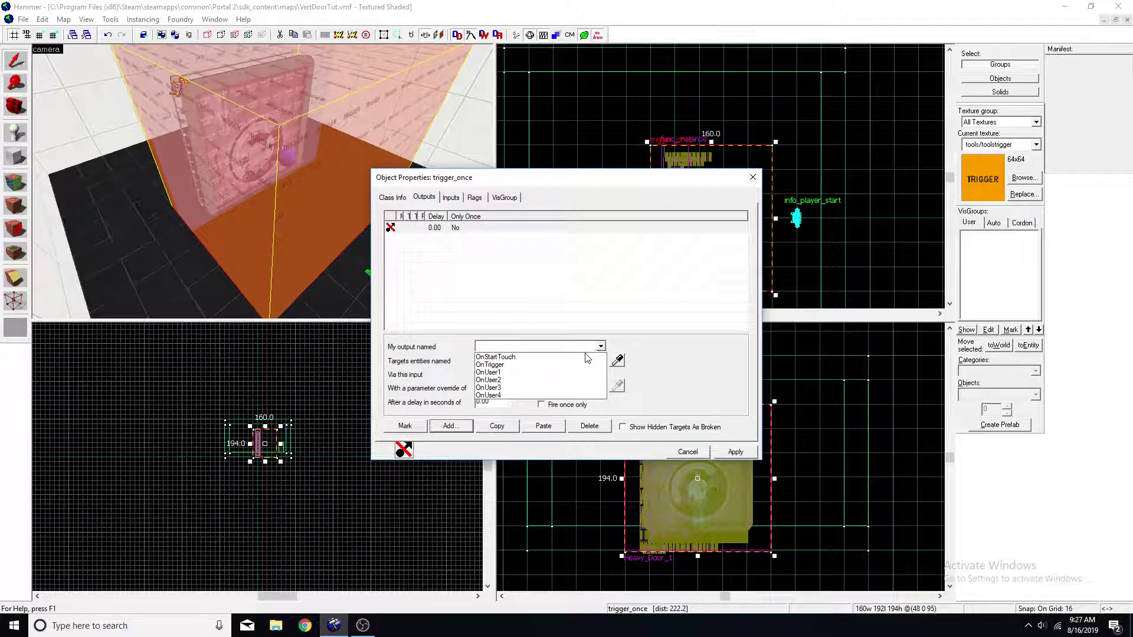
pyautogui.click(587, 357)
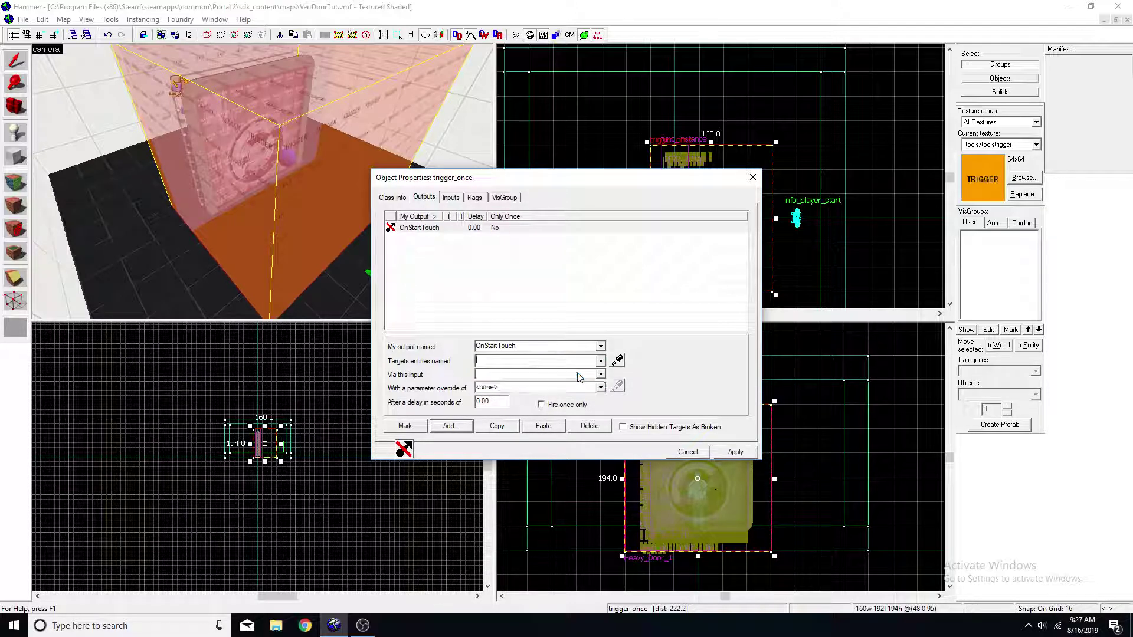
pyautogui.click(578, 375)
pyautogui.click(599, 374)
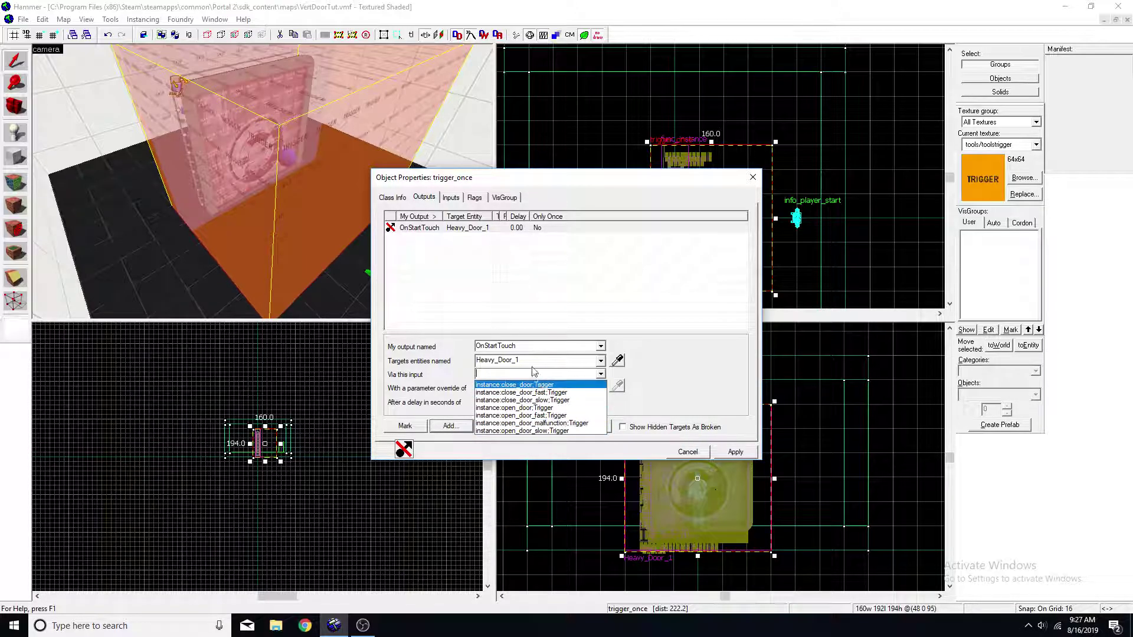
pyautogui.click(560, 408)
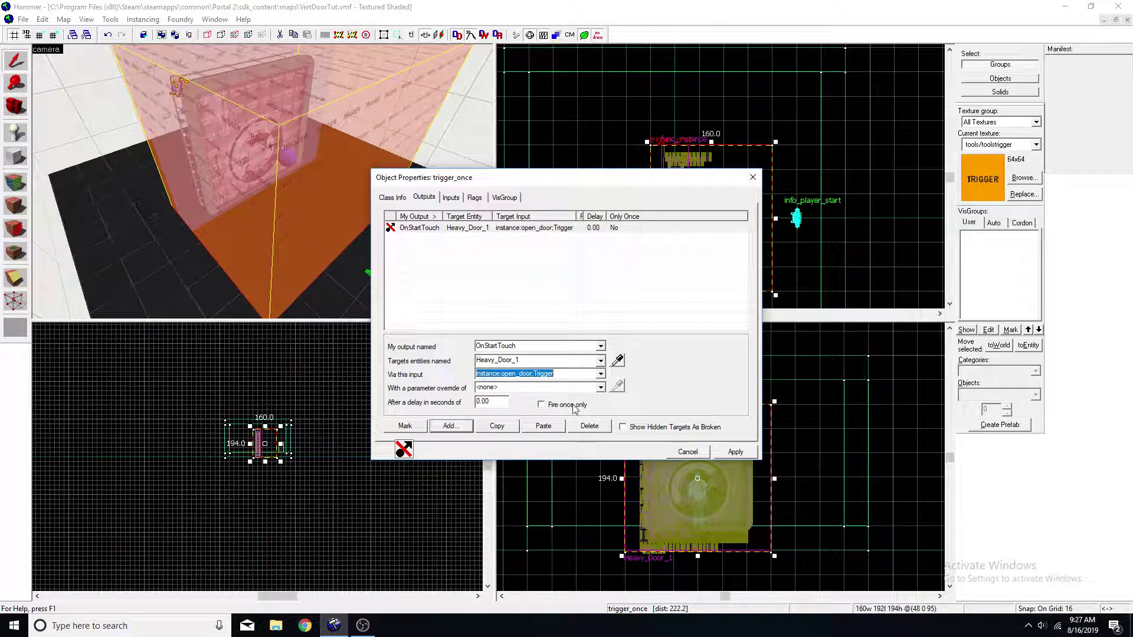
# Step: Try instance:open_door_malfunction;Trigger as the output's target input and switch back to instance:open_door;Trigger
pyautogui.click(586, 370)
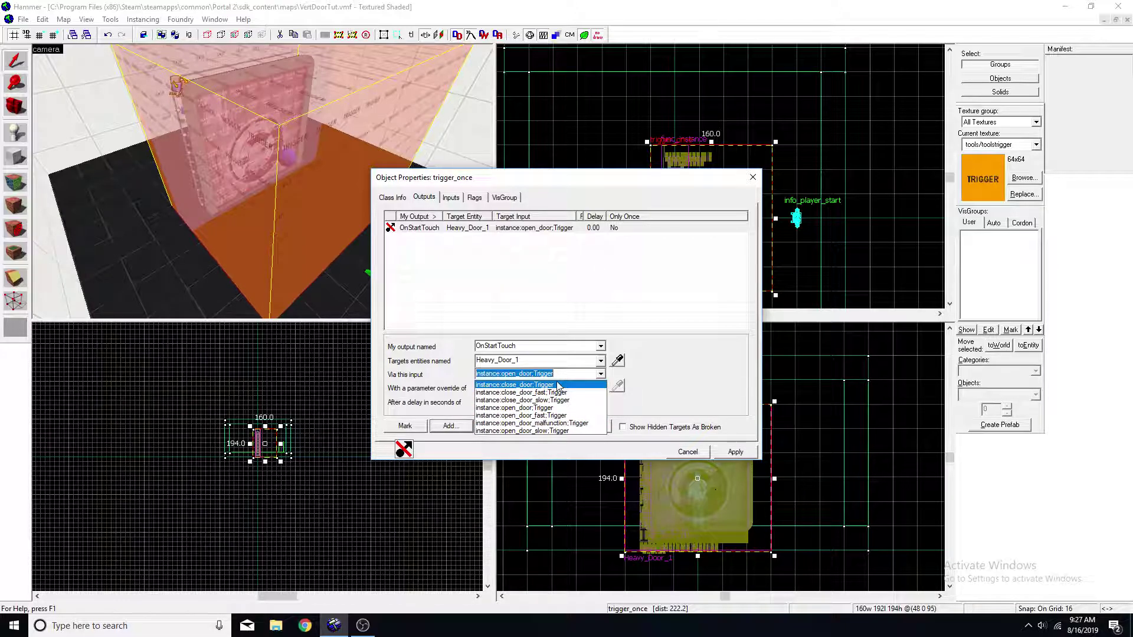
pyautogui.click(590, 375)
pyautogui.click(601, 373)
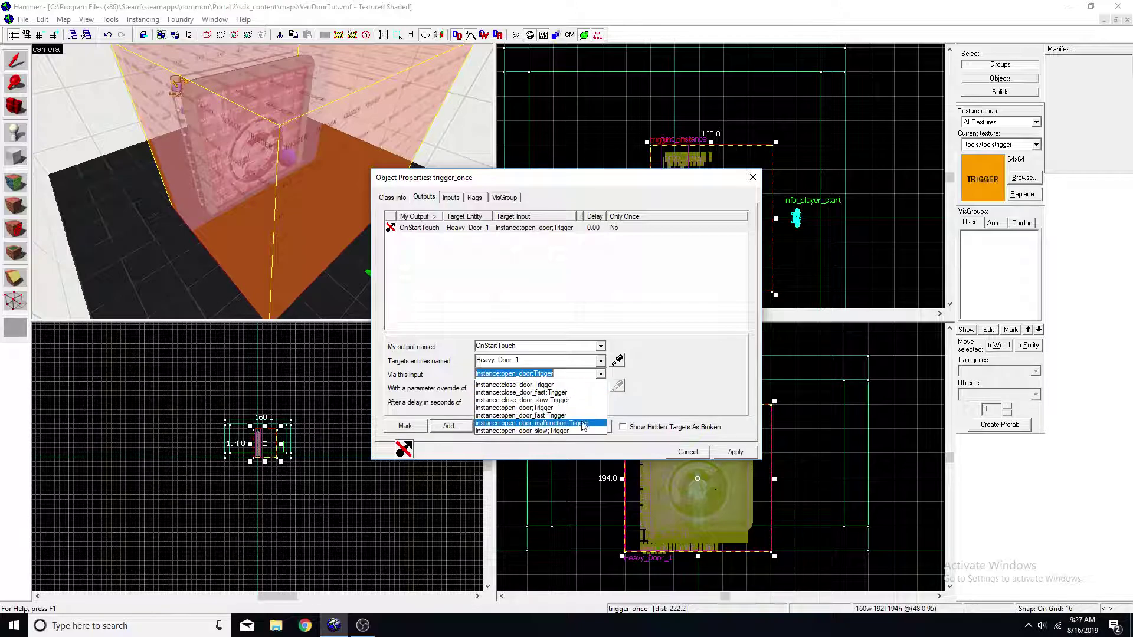
pyautogui.click(531, 423)
pyautogui.click(593, 374)
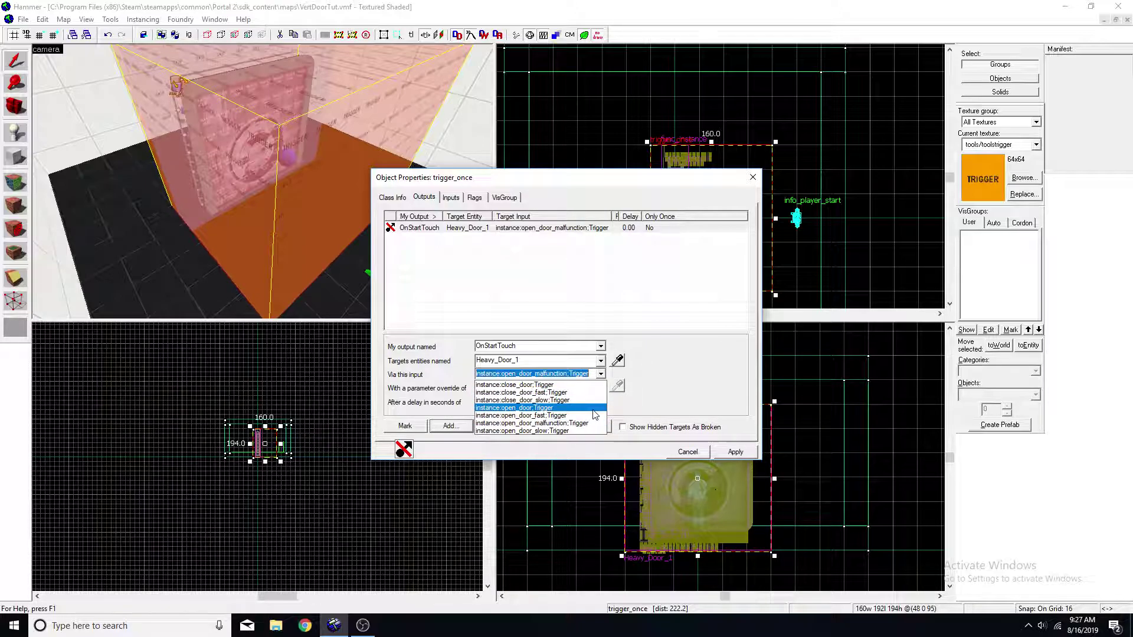
pyautogui.click(591, 408)
pyautogui.click(594, 374)
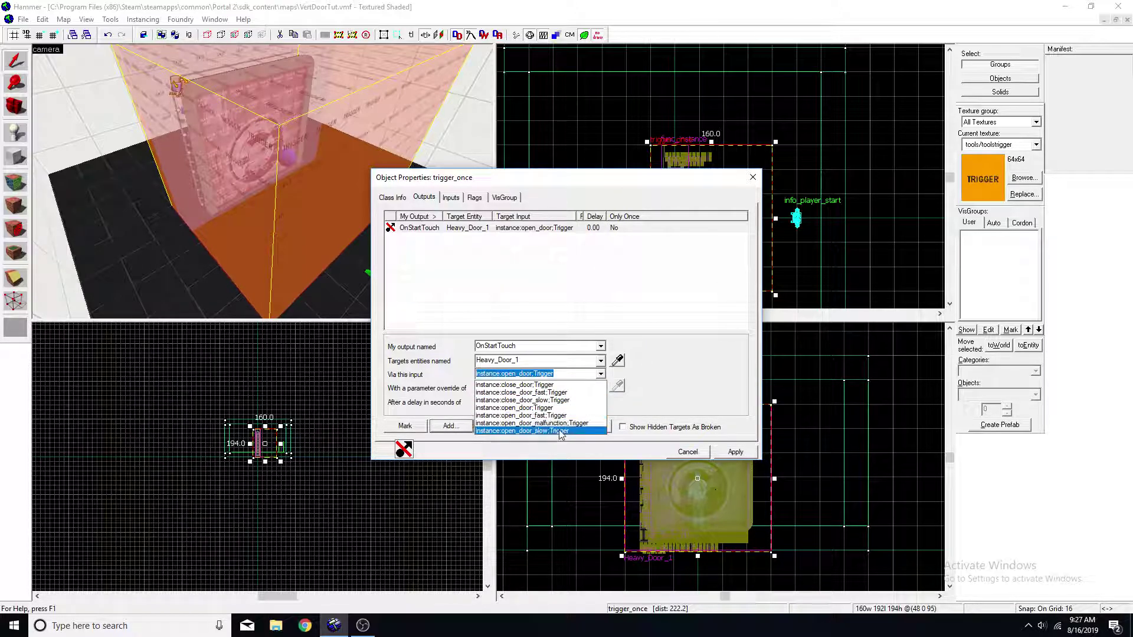
pyautogui.click(549, 407)
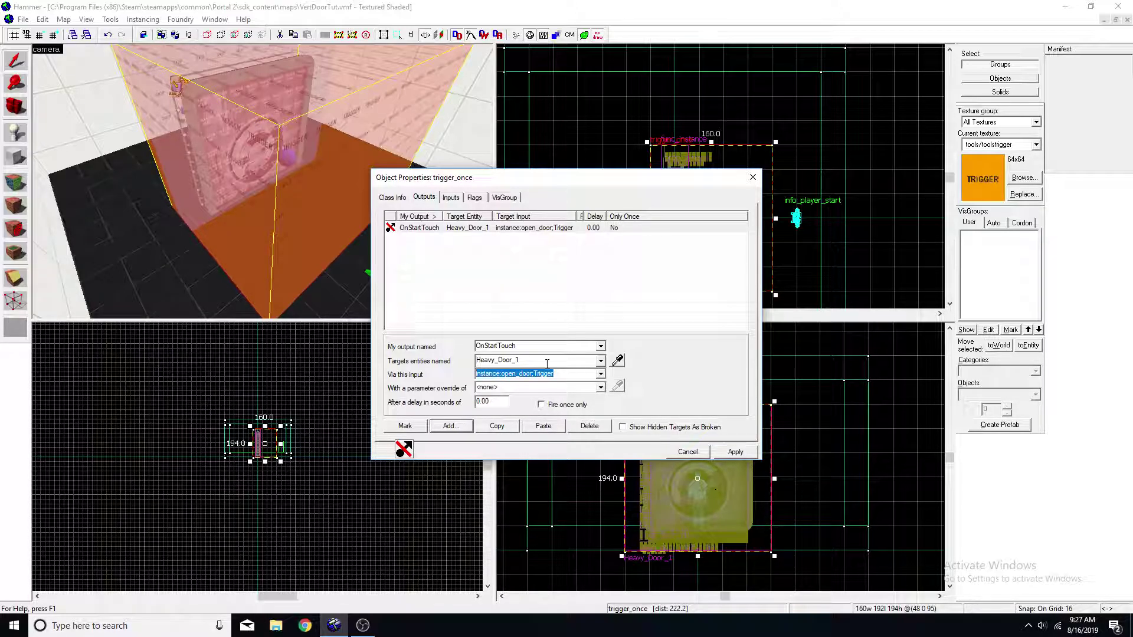
# Step: Apply the door-opening output to the trigger and close its object properties
pyautogui.click(537, 387)
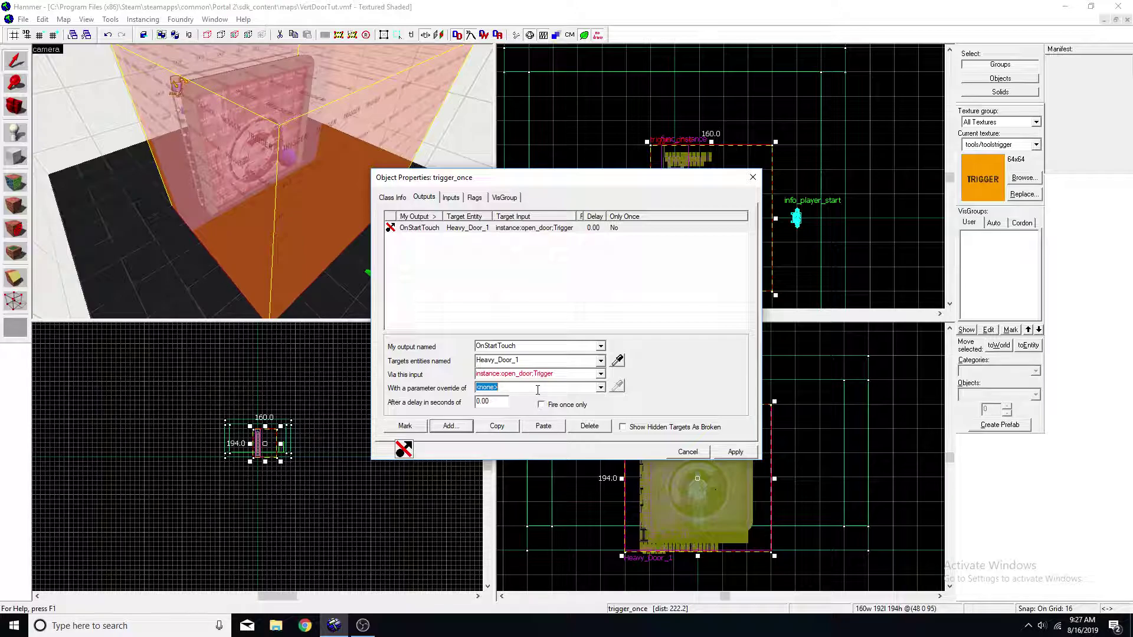
pyautogui.click(734, 453)
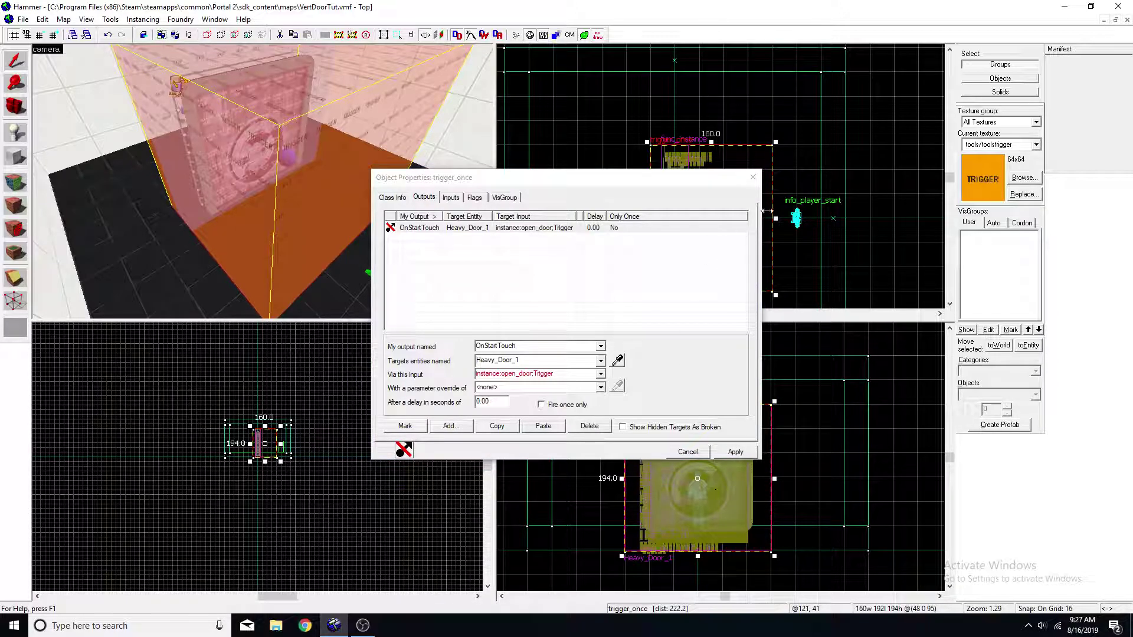
pyautogui.click(753, 177)
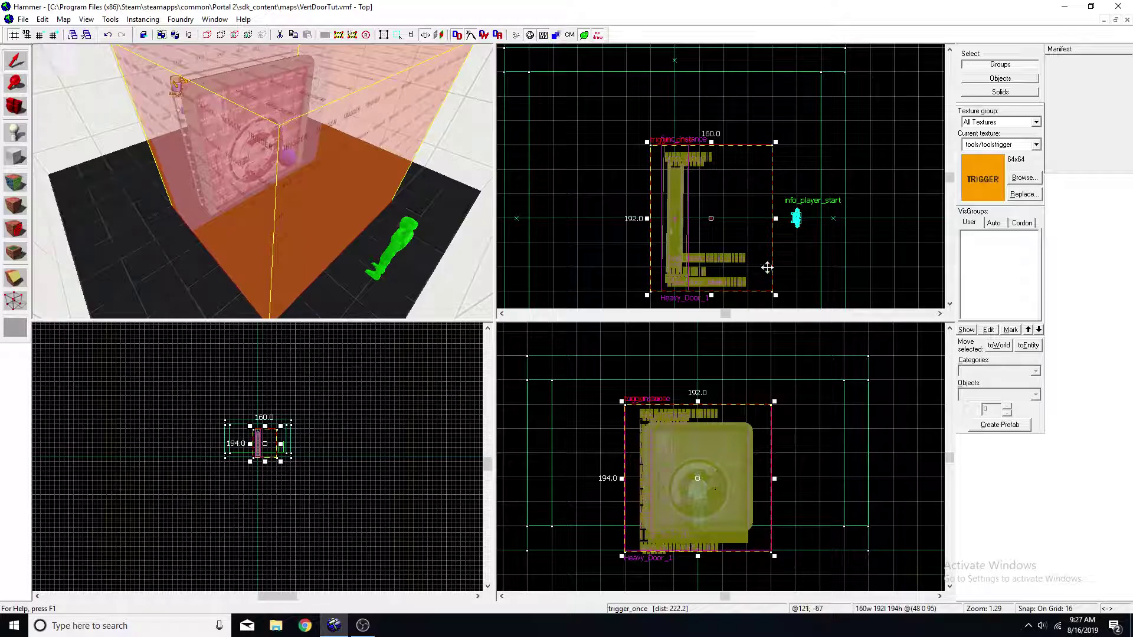
# Step: Copy the trigger to the side of the door away from the player start and narrow the copy to 32 units wide
pyautogui.moveTo(736, 218); pyautogui.dragTo(612, 227)
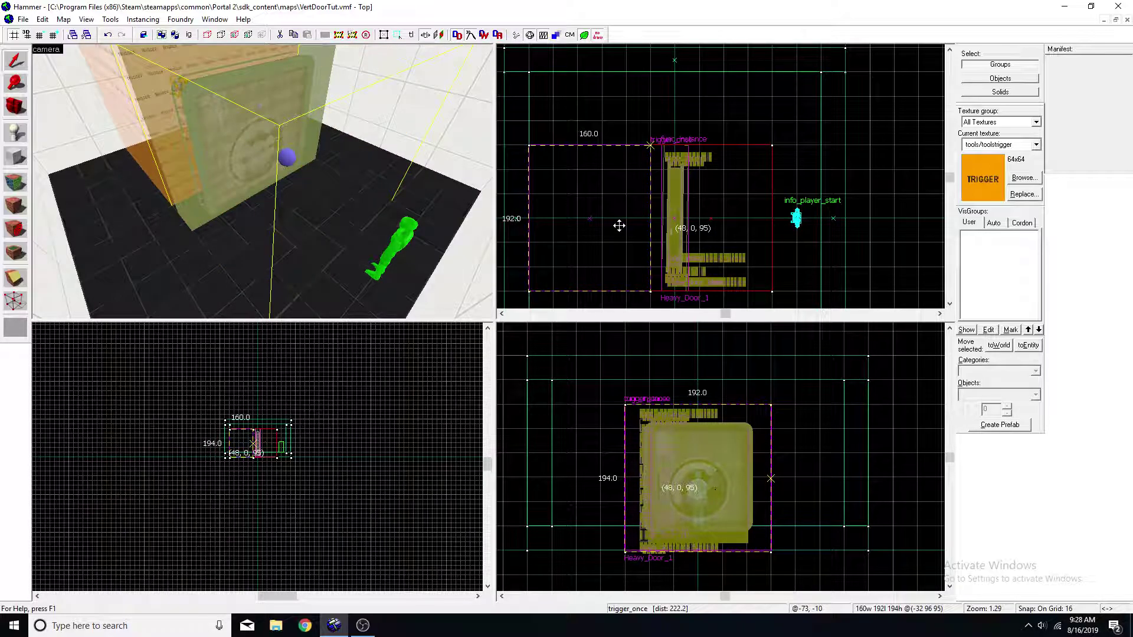
pyautogui.moveTo(529, 217); pyautogui.dragTo(634, 209)
# Step: Change the copied trigger's output input to instance:close_door;Trigger, apply it and close the properties
pyautogui.press('a')
pyautogui.hotkey('alt', 'Return')
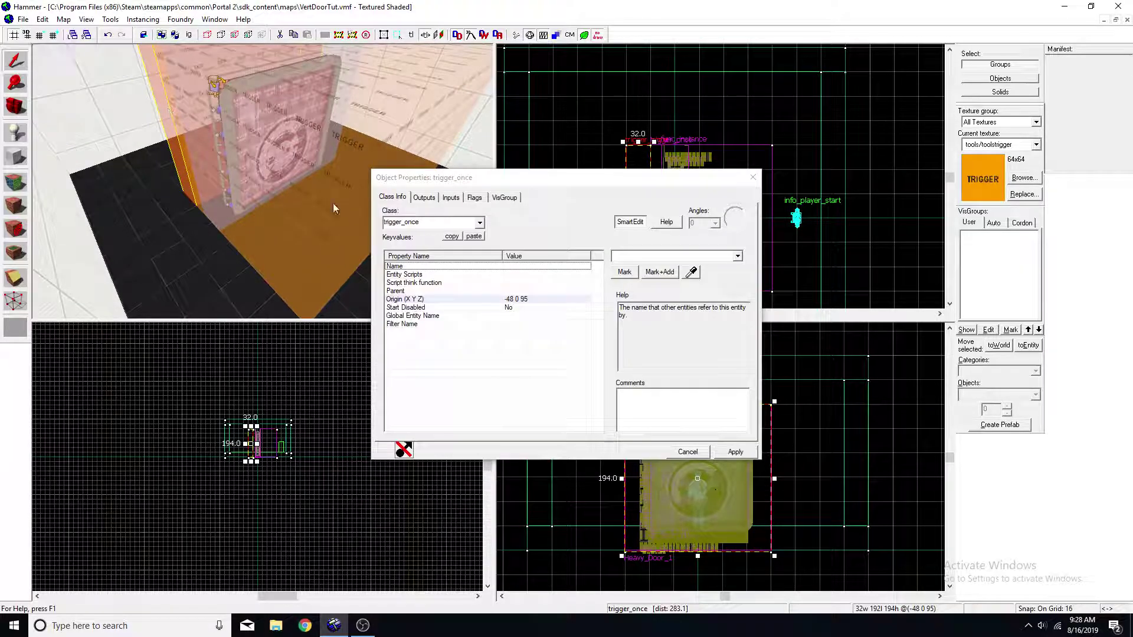
pyautogui.click(423, 197)
pyautogui.click(593, 375)
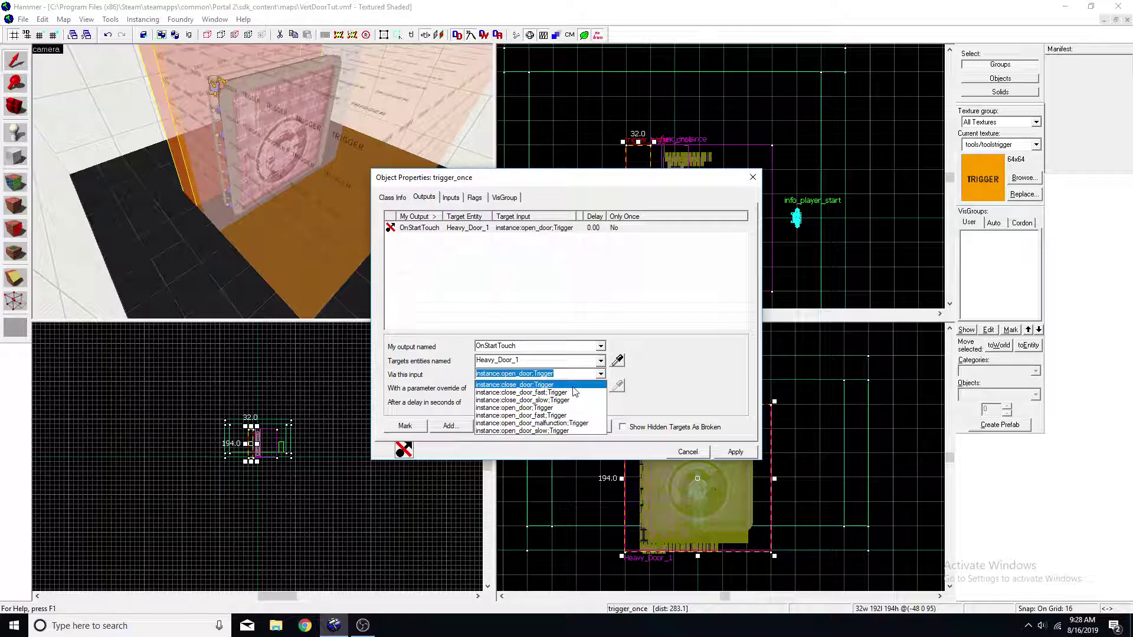
pyautogui.click(573, 385)
pyautogui.click(736, 452)
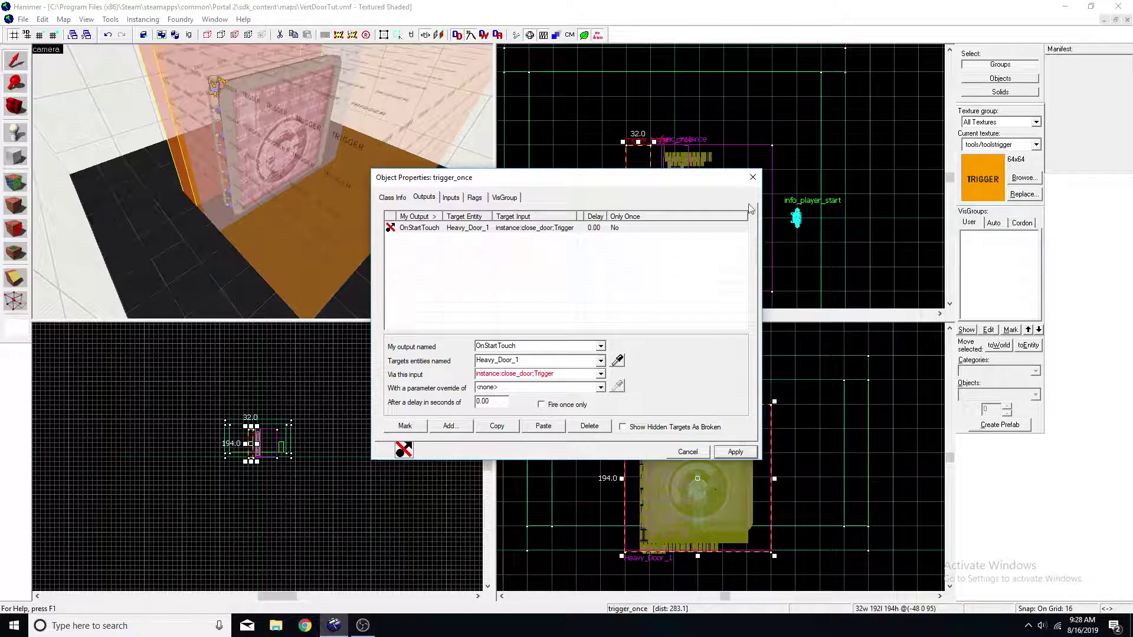
pyautogui.click(752, 178)
# Step: Save the map, then compile and run it in Portal 2
pyautogui.click(23, 18)
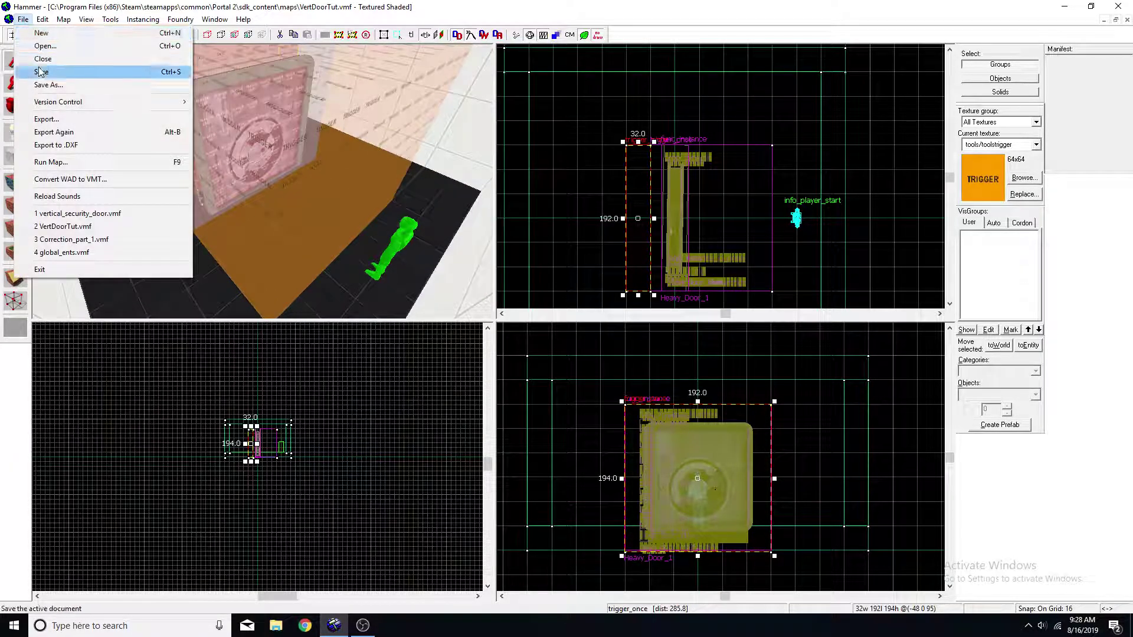
pyautogui.click(42, 71)
pyautogui.click(23, 19)
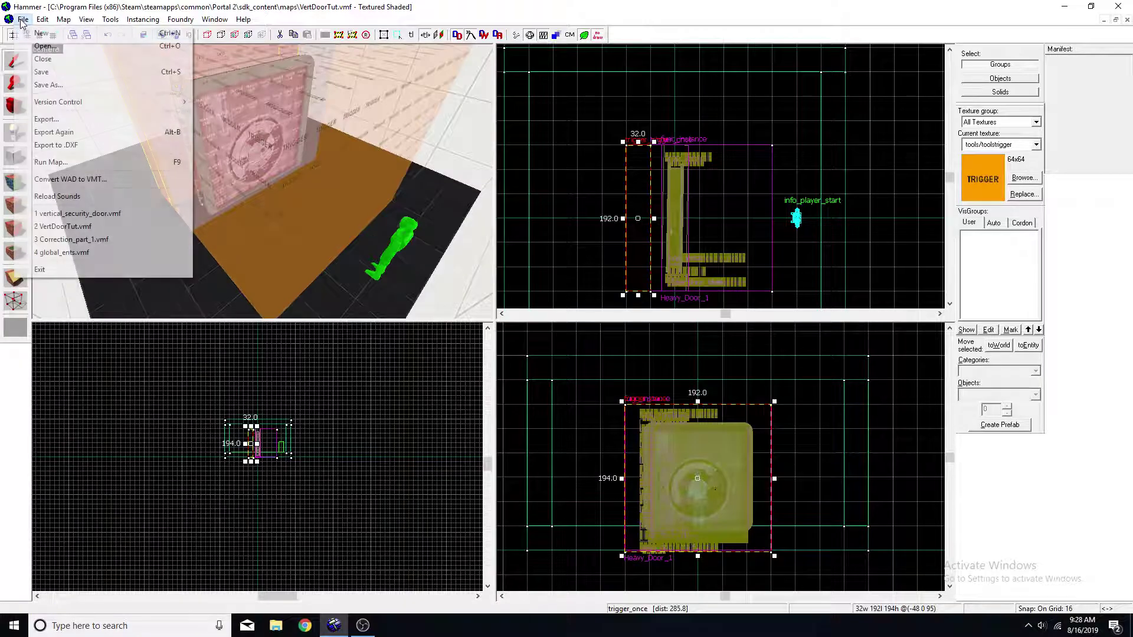
pyautogui.click(52, 161)
pyautogui.click(575, 420)
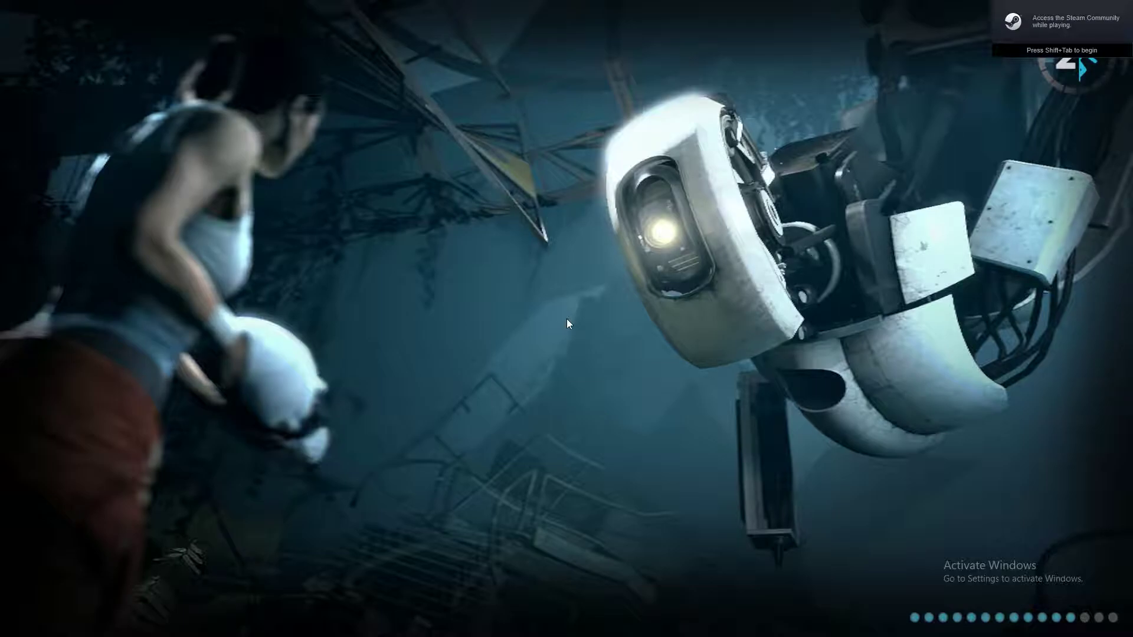
# Step: Test the door in the game by walking towards it and through the doorway past both triggers
pyautogui.press('w')
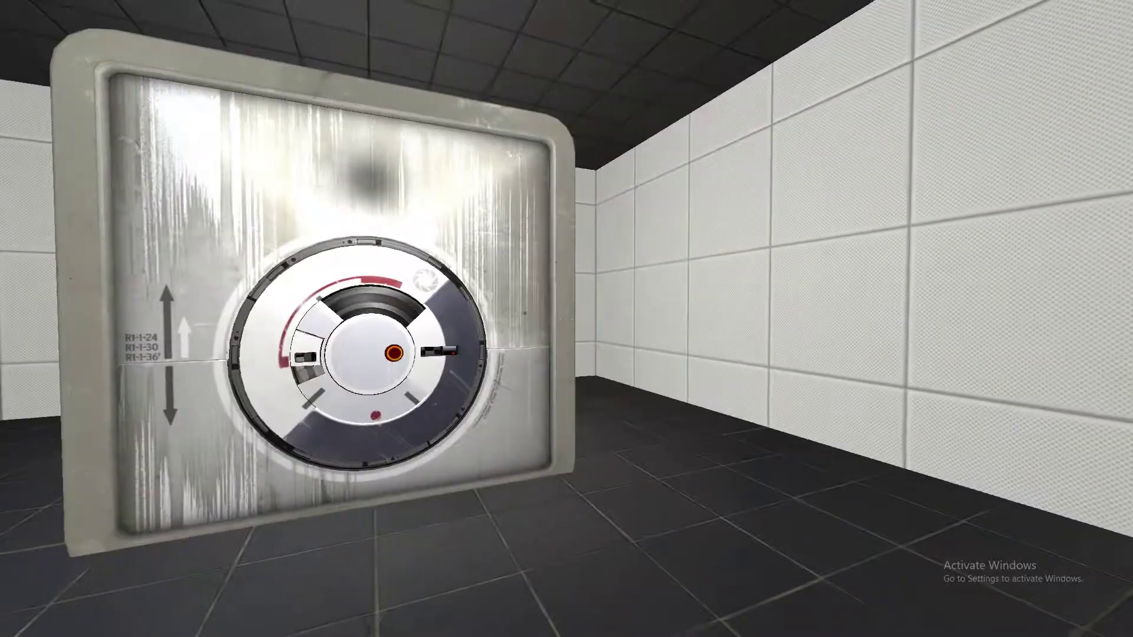
pyautogui.press('s')
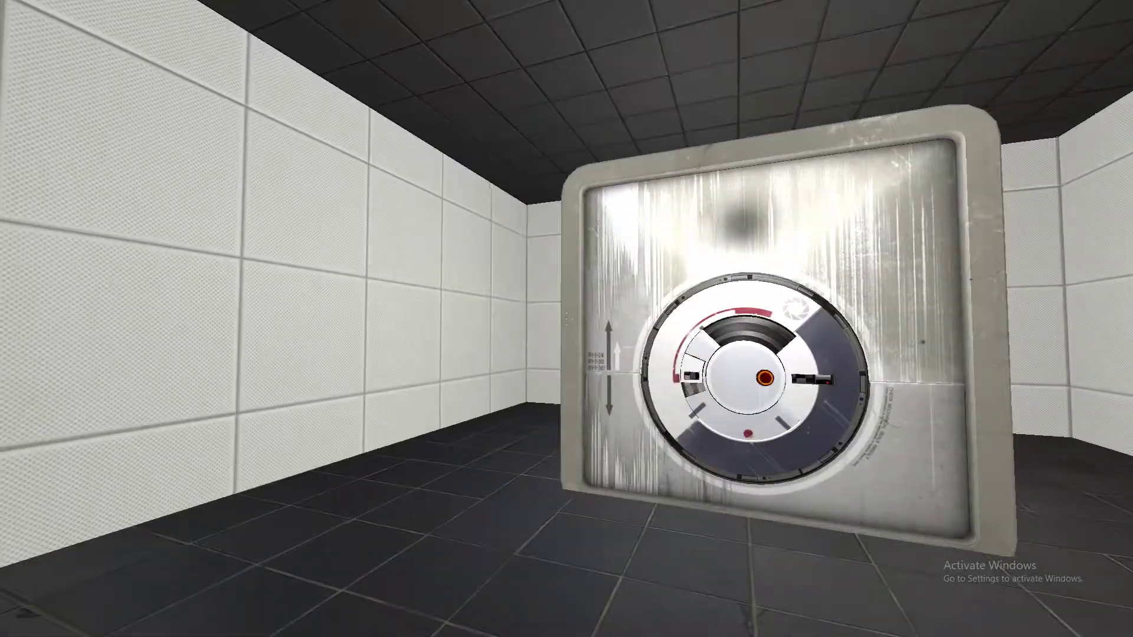
pyautogui.press('w')
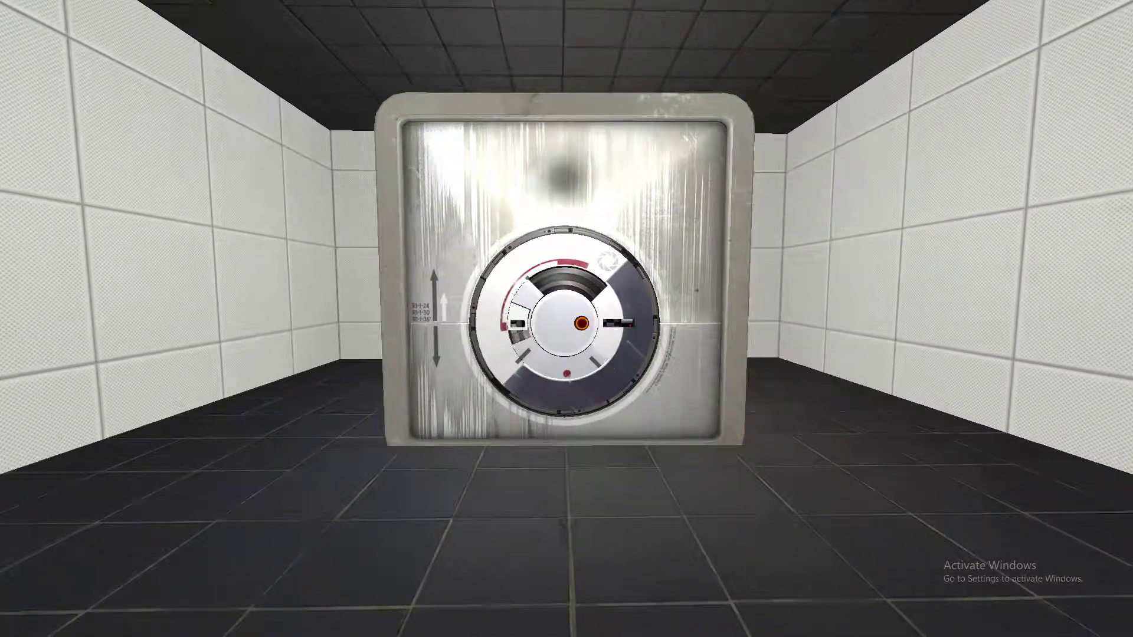
pyautogui.press('w')
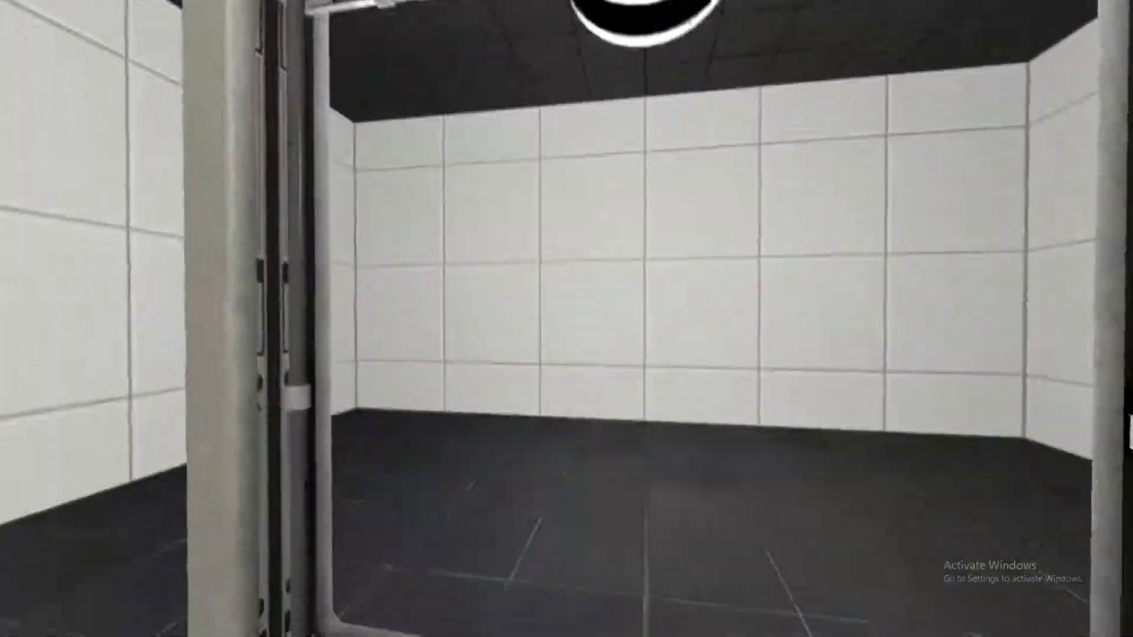
pyautogui.press('w')
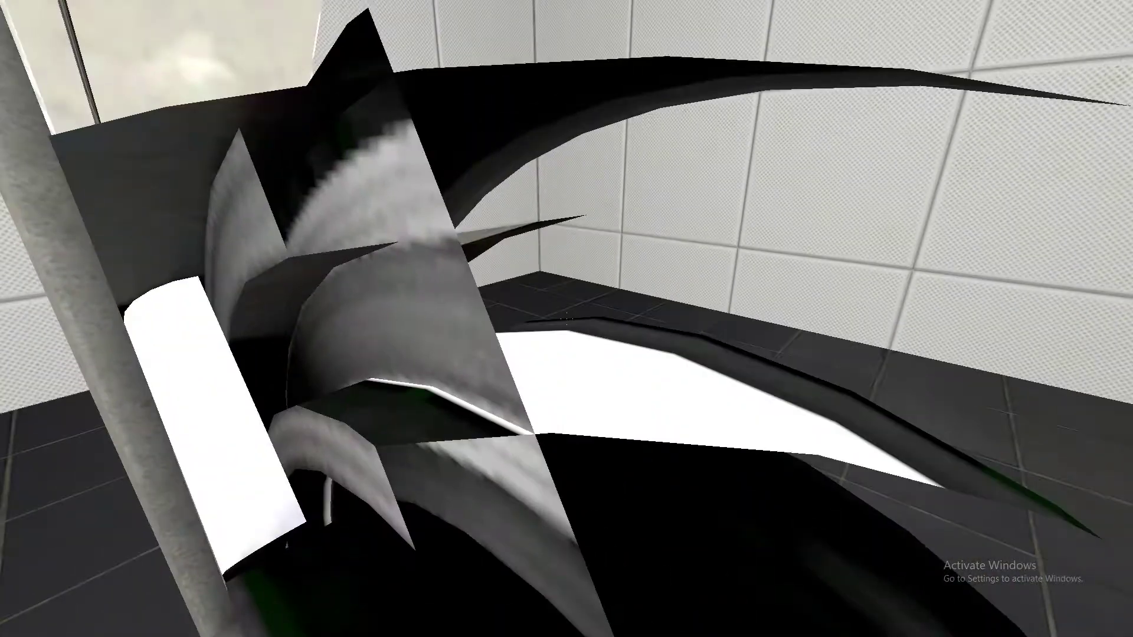
# Step: Exit the running map to the main menu and quit Portal 2 to return to Hammer
pyautogui.press('Escape')
pyautogui.press('Down')
pyautogui.press('Down')
pyautogui.press('Down')
pyautogui.press('Down')
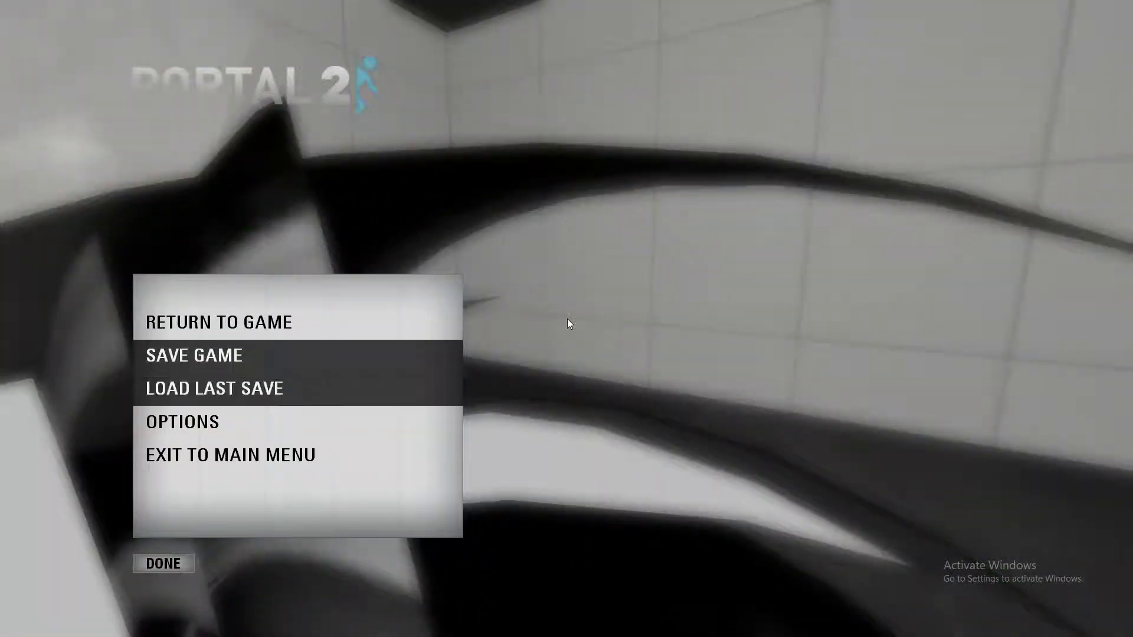
pyautogui.press('Return')
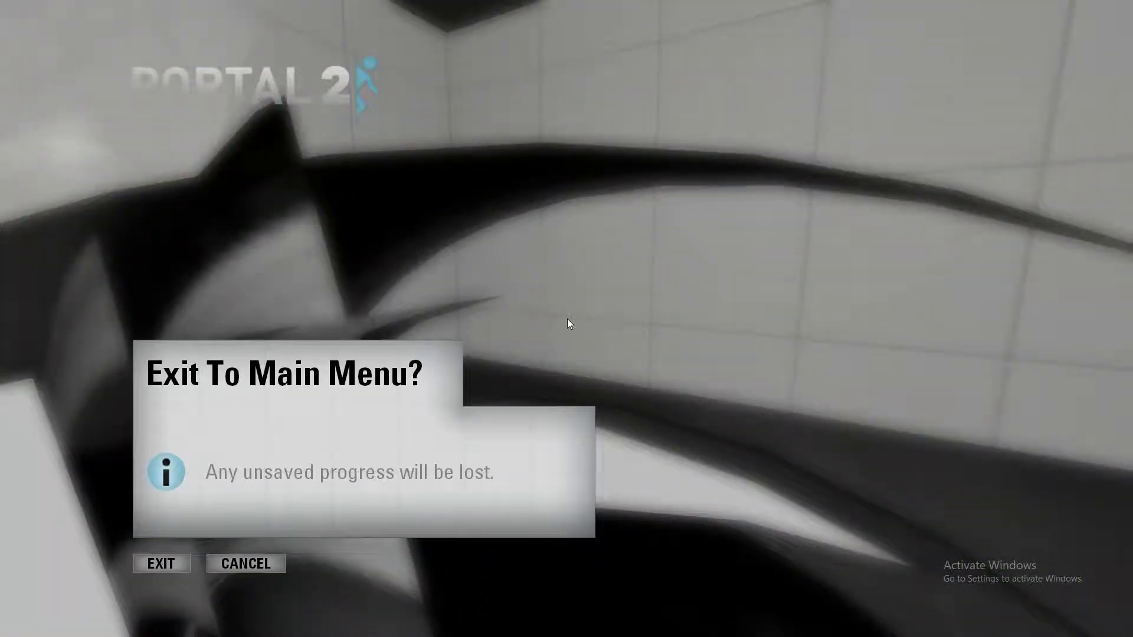
pyautogui.press('Return')
pyautogui.press('Down')
pyautogui.press('Down')
pyautogui.press('Down')
pyautogui.press('Down')
pyautogui.press('Down')
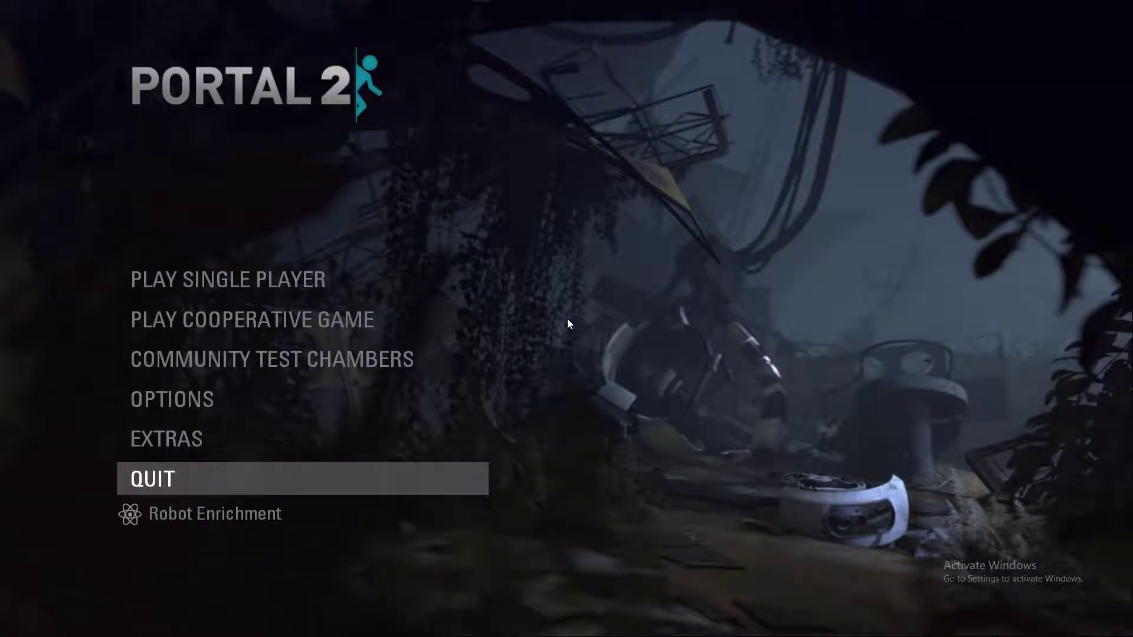
pyautogui.press('Return')
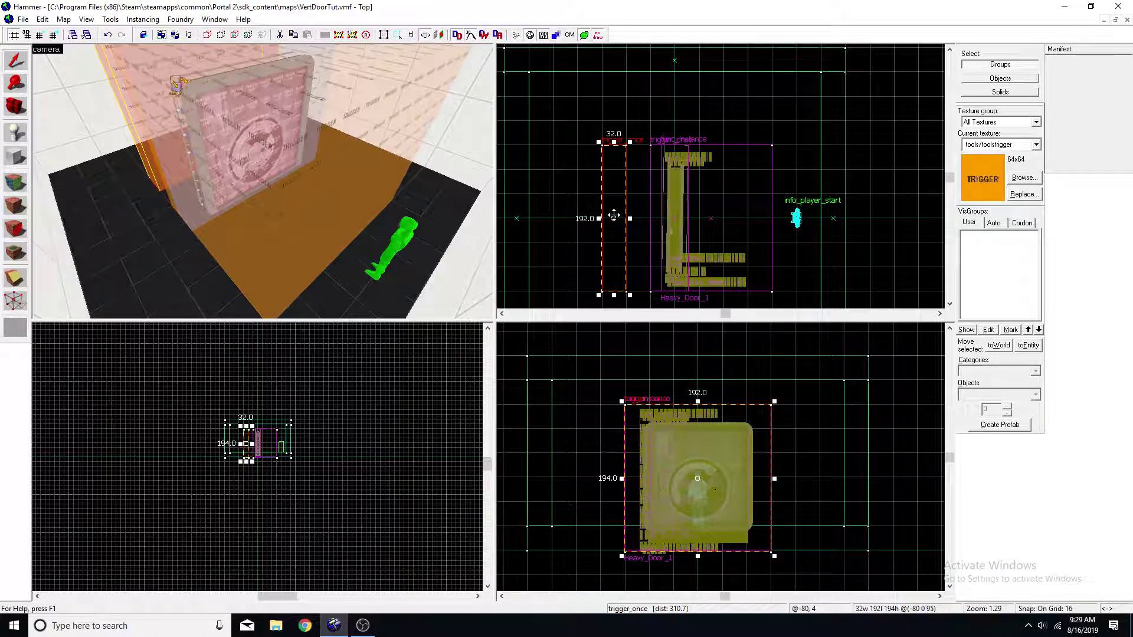
# Step: Shrink the large door-opening trigger to 128 units wide by pulling in its edge behind the door
pyautogui.click(223, 197)
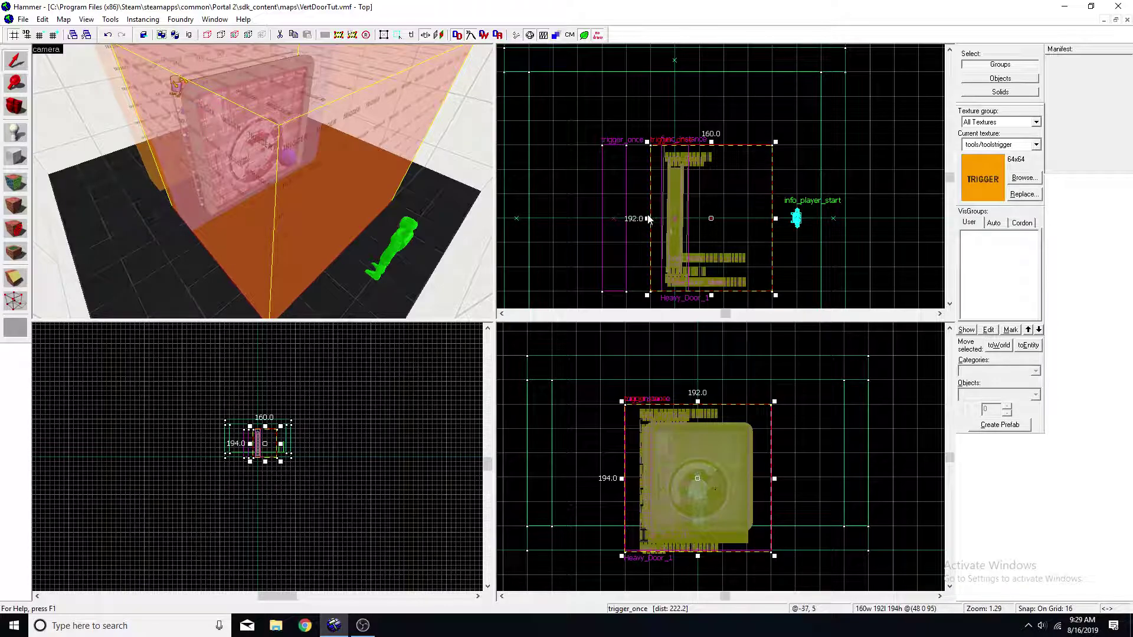
pyautogui.moveTo(648, 219)
pyautogui.mouseDown()
pyautogui.moveTo(631, 217)
pyautogui.moveTo(648, 218)
pyautogui.mouseUp()
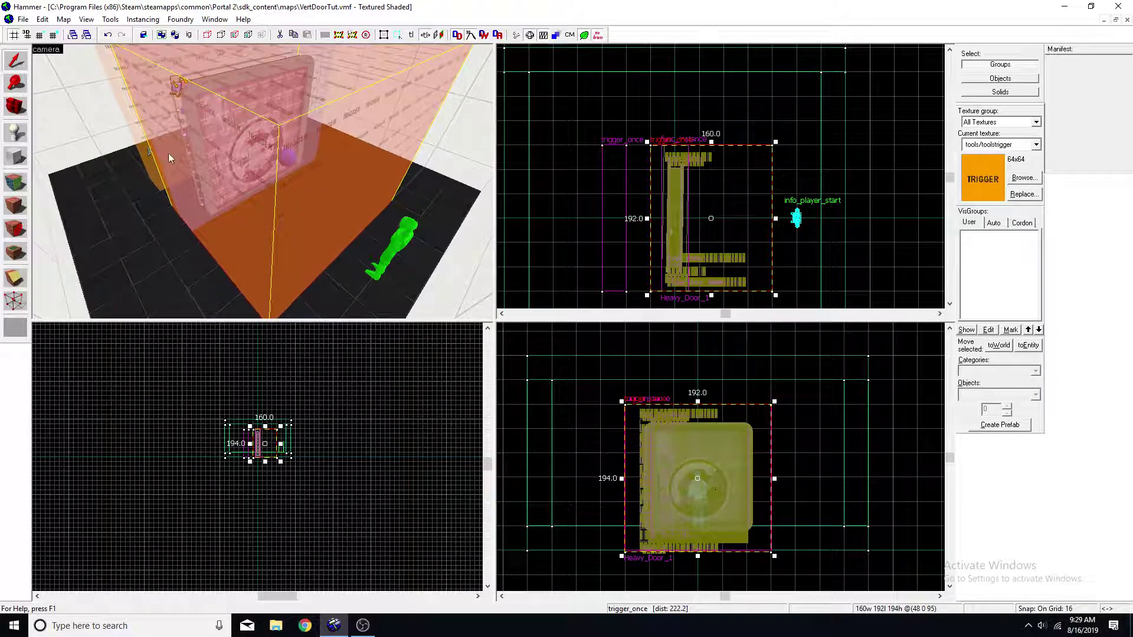
pyautogui.moveTo(648, 217); pyautogui.dragTo(672, 217)
pyautogui.click(144, 182)
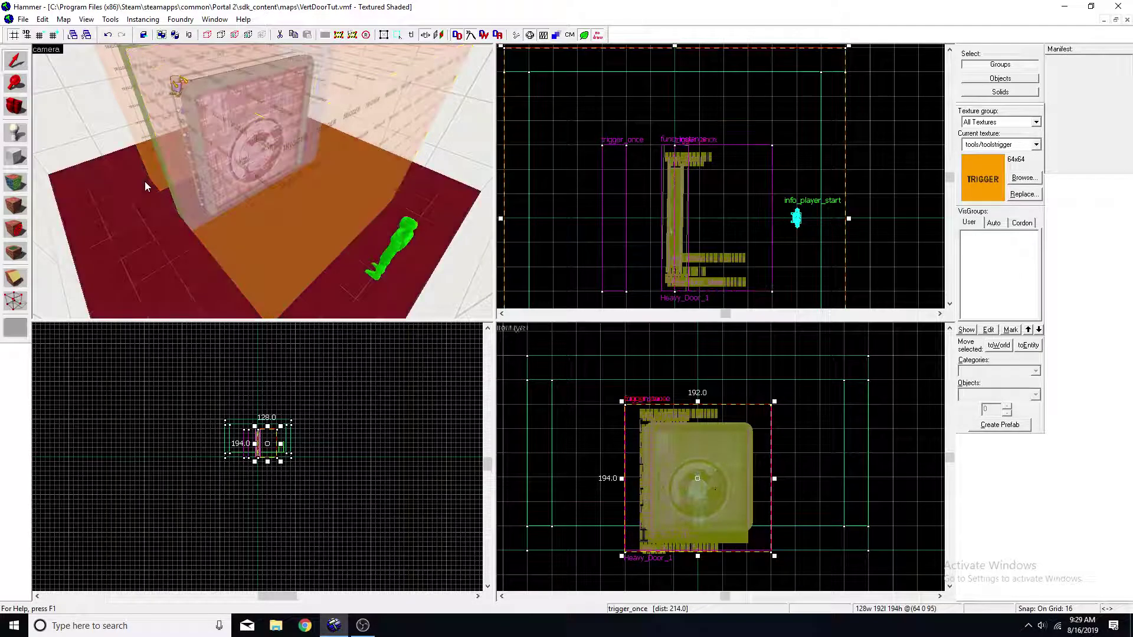
# Step: Check the placement of the two trigger_once brushes around the door, selecting the closing trigger beyond the doorway
pyautogui.click(192, 177)
pyautogui.press('a')
pyautogui.press('w')
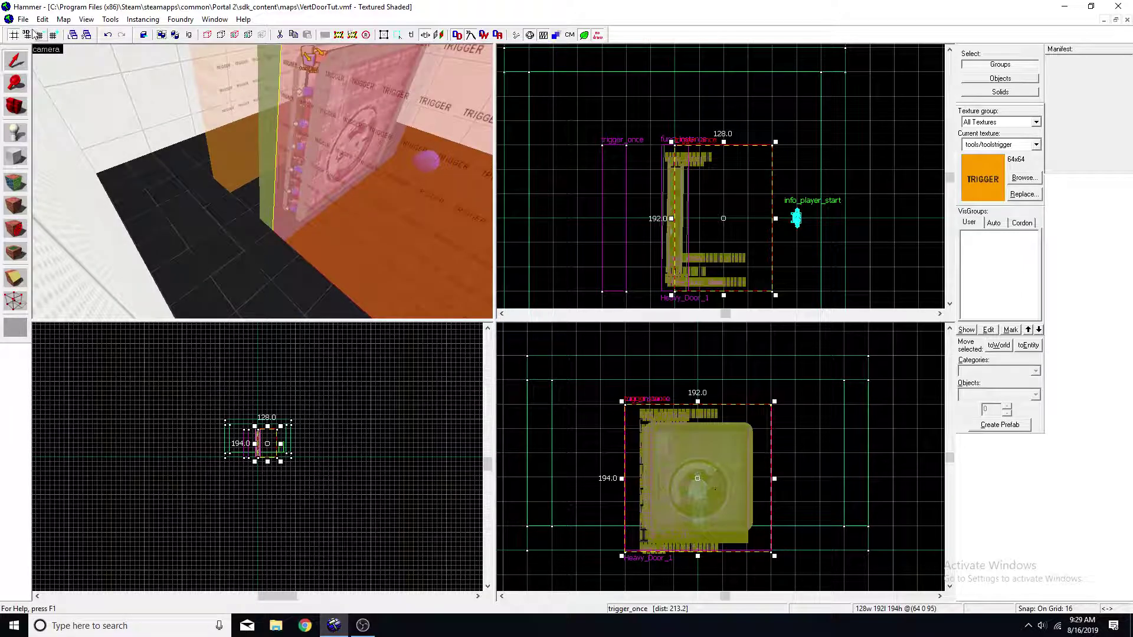
pyautogui.click(202, 123)
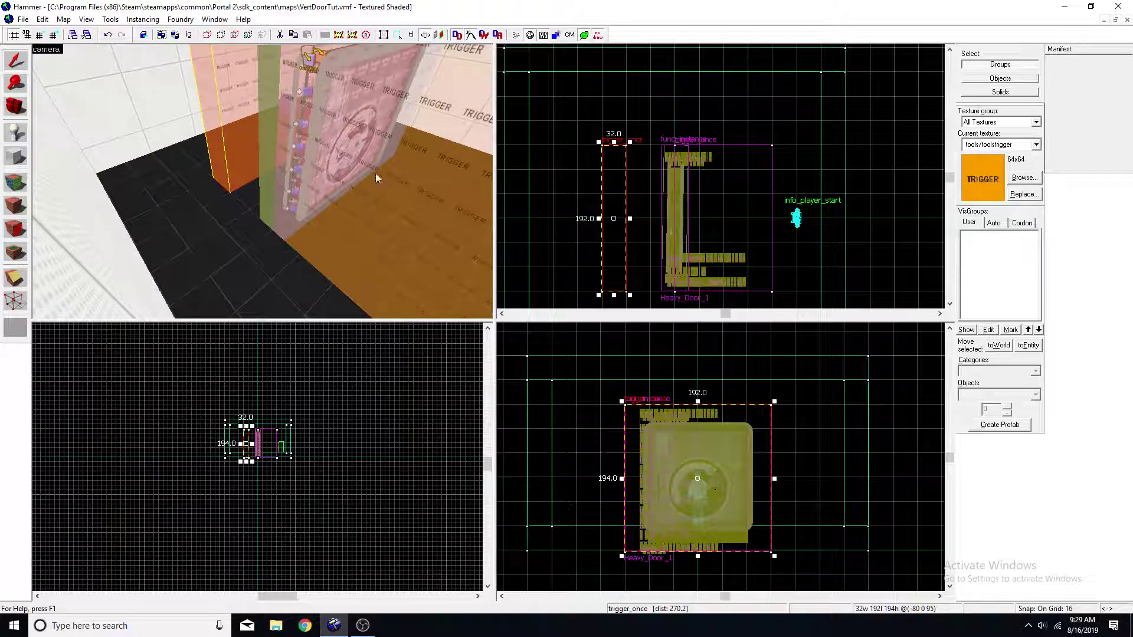
# Step: Compile the map with the narrowed door-opening trigger and run it in Portal 2
pyautogui.click(23, 19)
pyautogui.click(26, 22)
pyautogui.click(26, 22)
pyautogui.click(67, 166)
pyautogui.press('Return')
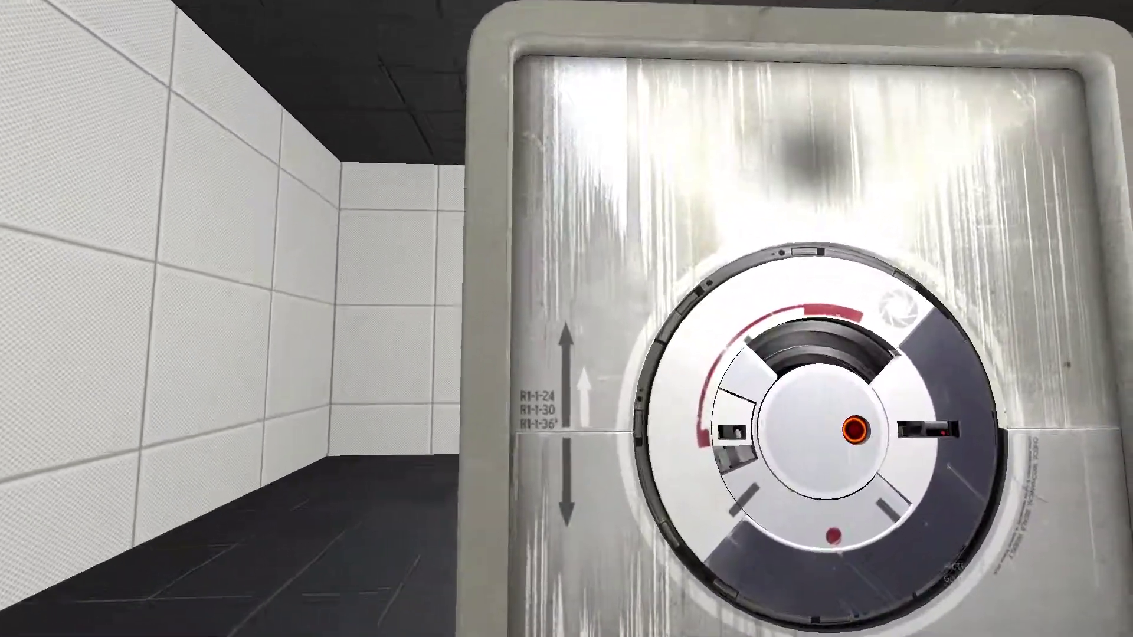
# Step: Test the security door in the game by moving back and sideways in front of it
pyautogui.press('d')
pyautogui.press('s')
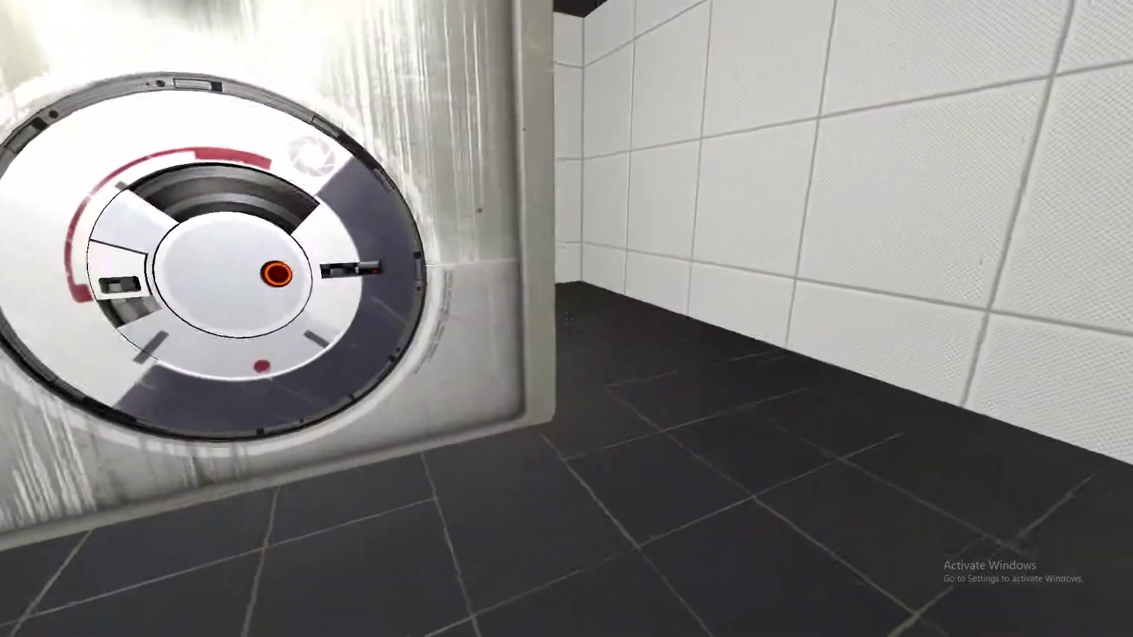
# Step: Leave the test map for the main menu and quit Portal 2
pyautogui.press('Escape')
pyautogui.press('Down')
pyautogui.press('Down')
pyautogui.press('Down')
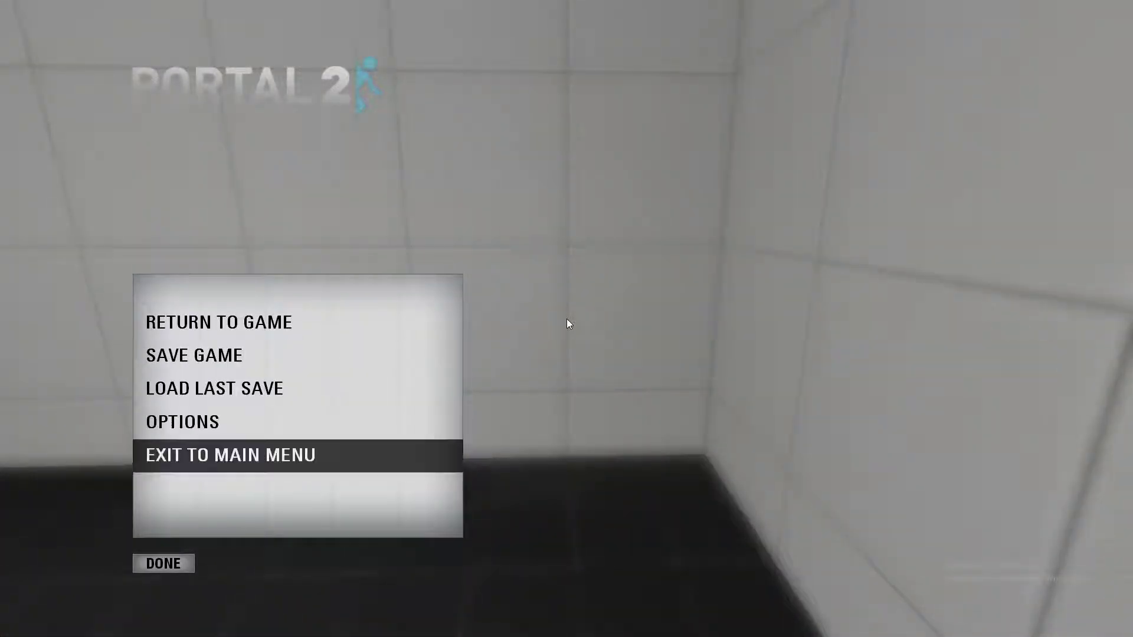
pyautogui.press('Return')
pyautogui.press('Return')
pyautogui.press('Down')
pyautogui.press('Down')
pyautogui.press('Down')
pyautogui.press('Down')
pyautogui.press('Down')
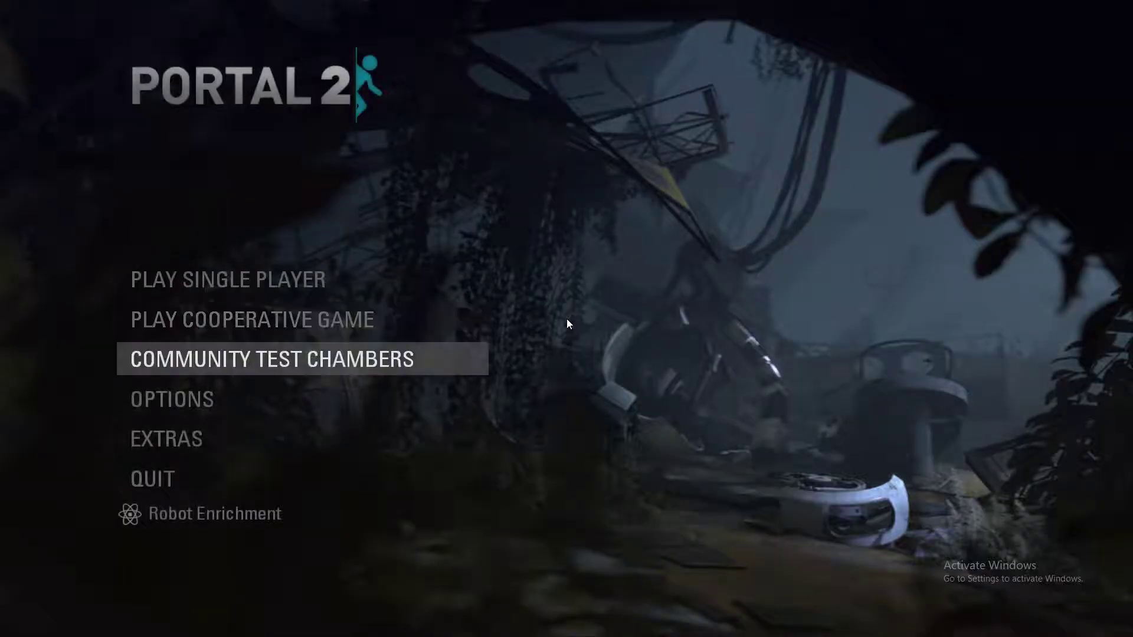
pyautogui.press('Return')
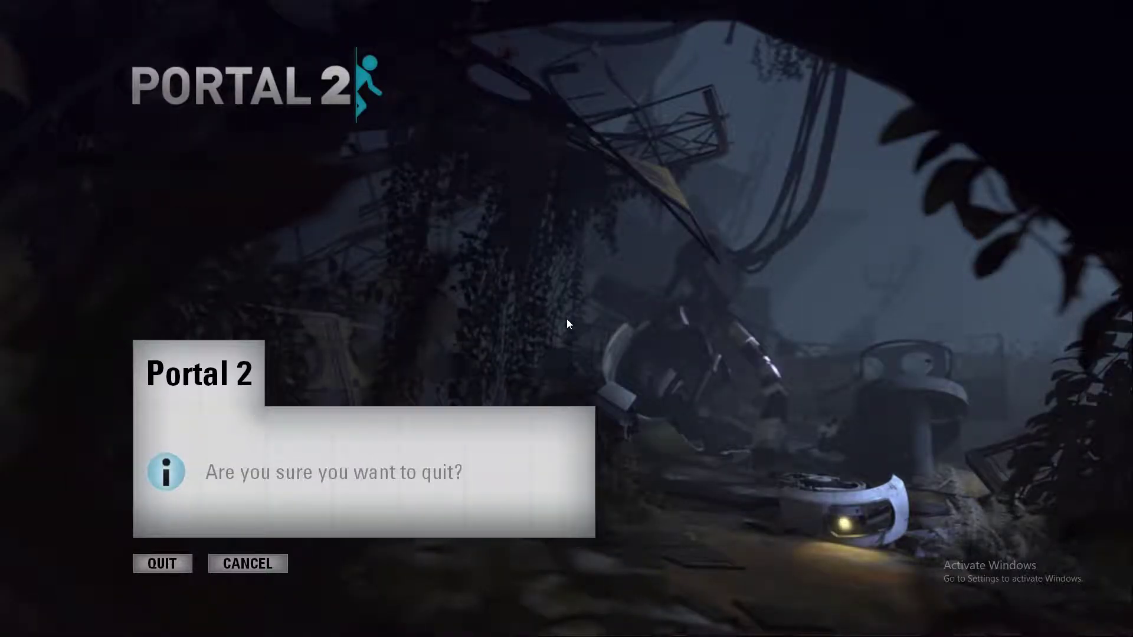